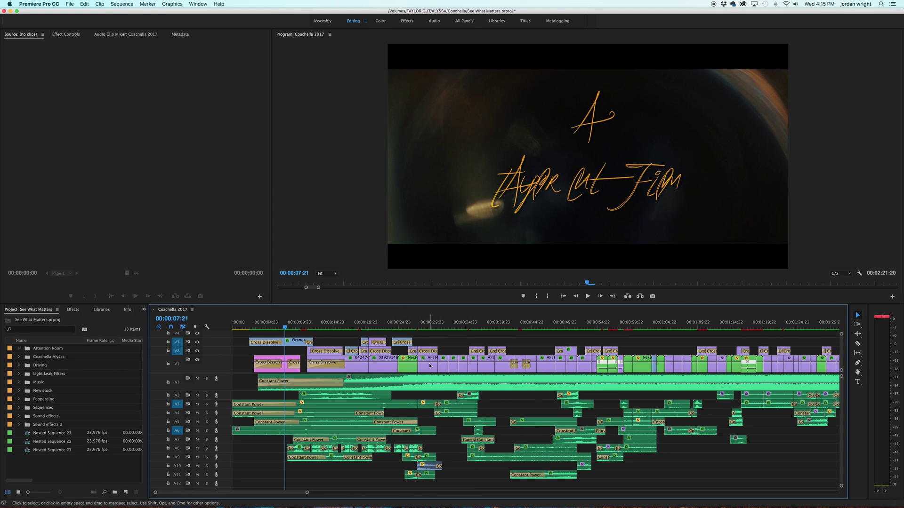
Step: Play the Coachella 2017 timeline across the cut into Nested Sequence 07, starting just before that clip
click(411, 366)
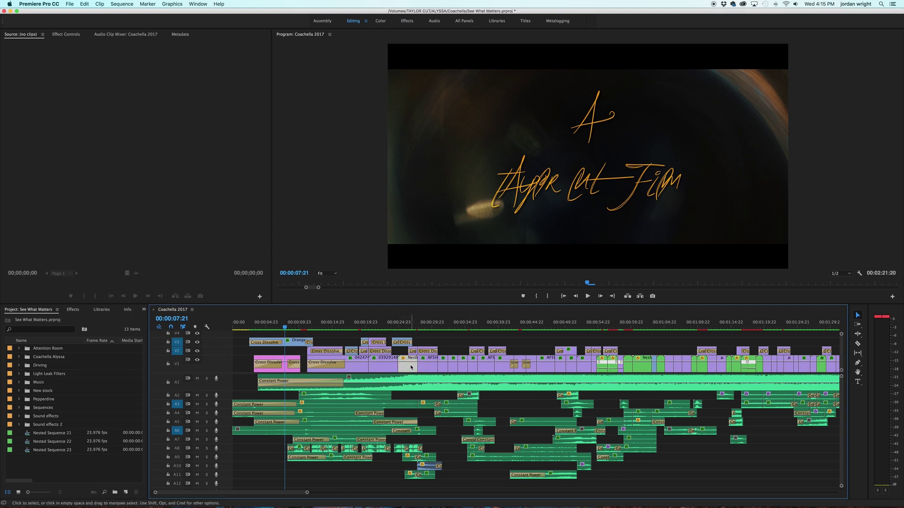
click(645, 372)
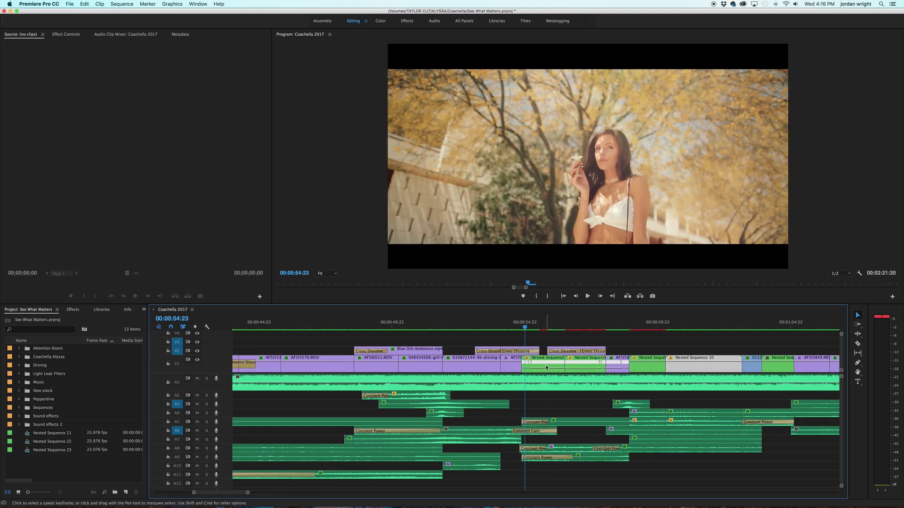
click(520, 327)
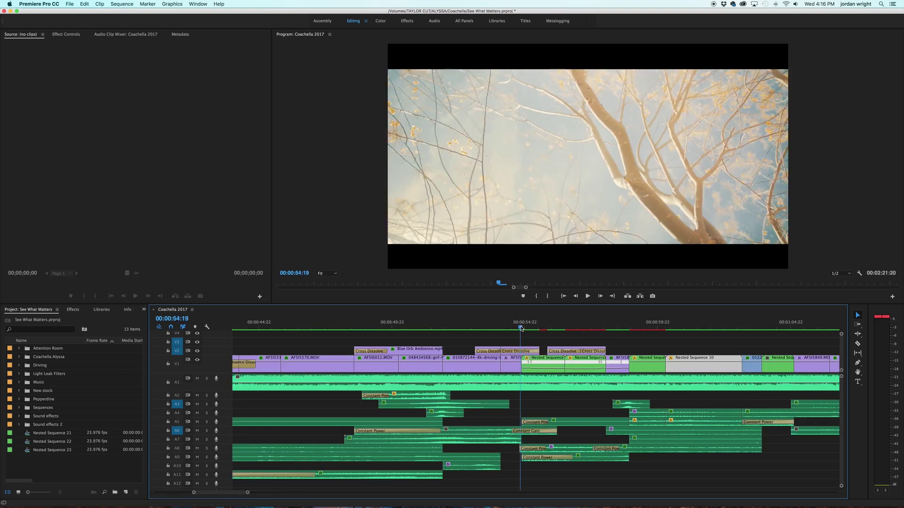
key(space)
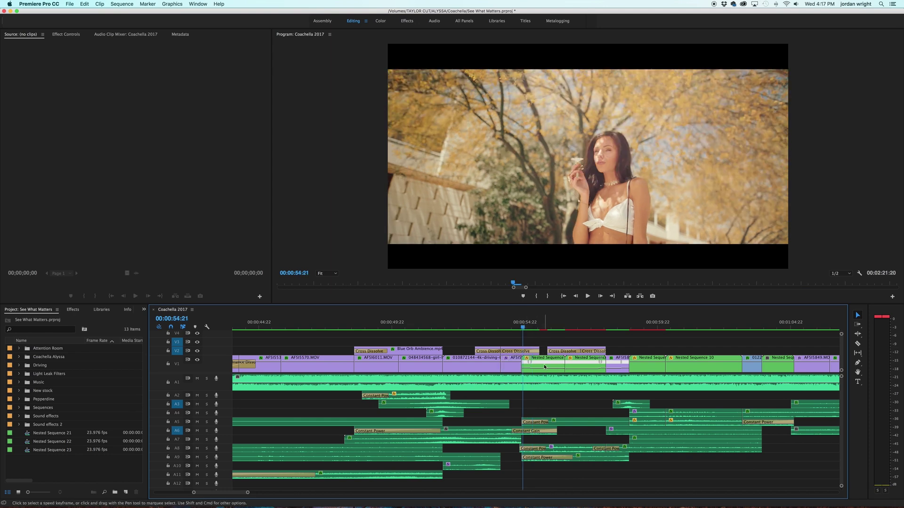
Step: Open Nested Sequence 07 and play its contents from the beginning
double_click(545, 367)
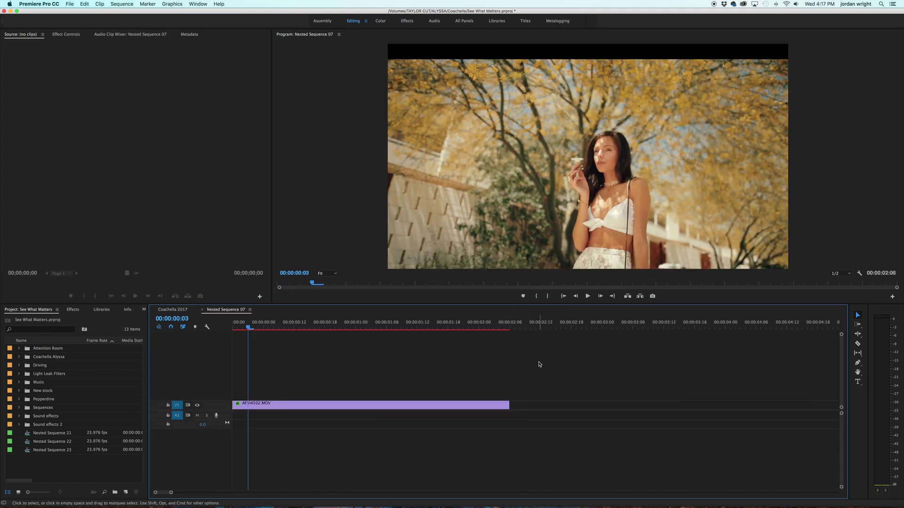
drag(250, 327, 231, 327)
key(space)
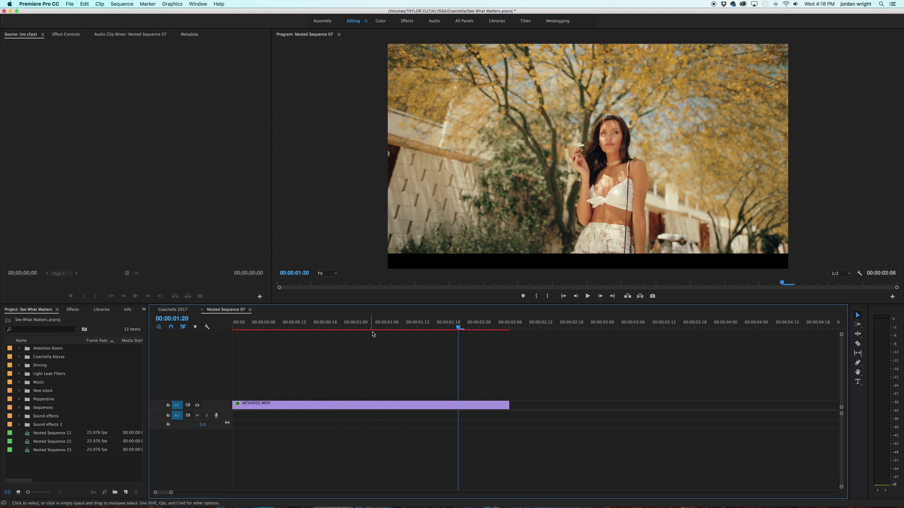
drag(342, 325, 375, 326)
Step: Compare the Coachella 2017 sequence with Nested Sequence 07 by switching between them and scrubbing through the nested footage
click(173, 309)
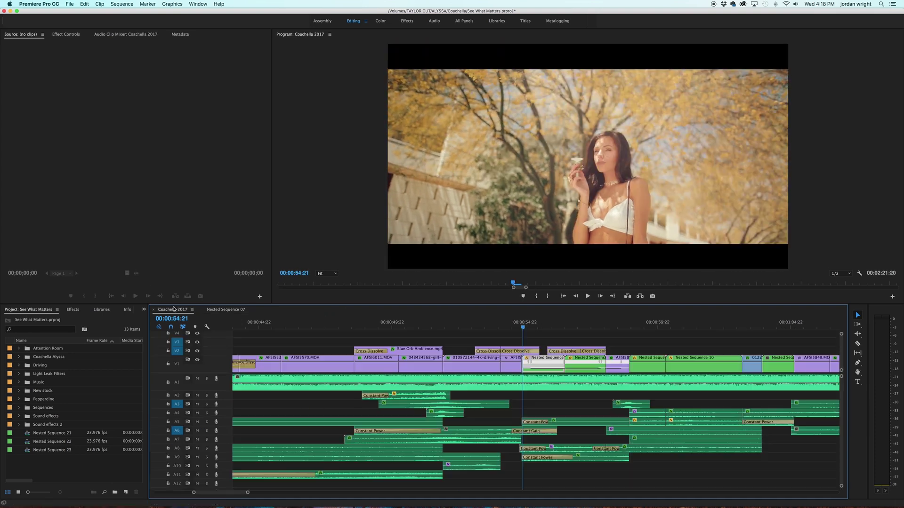
double_click(542, 365)
drag(273, 325, 331, 344)
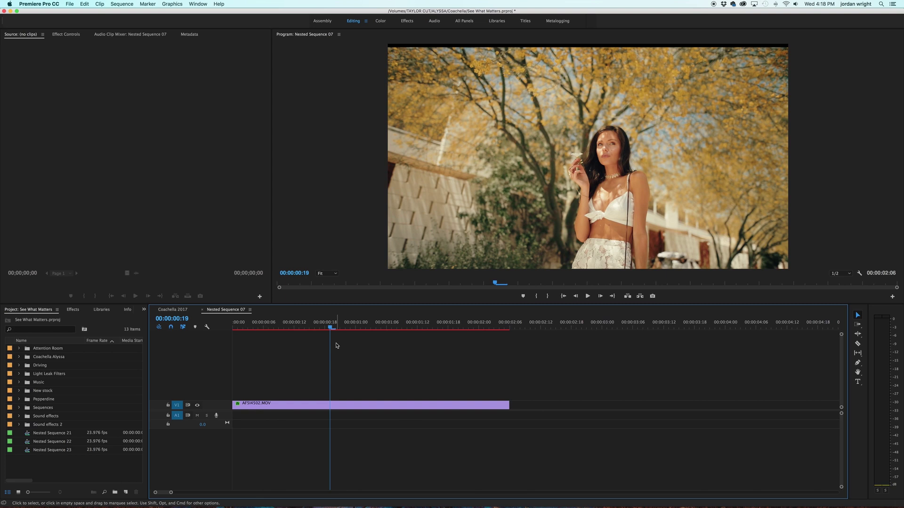
click(180, 310)
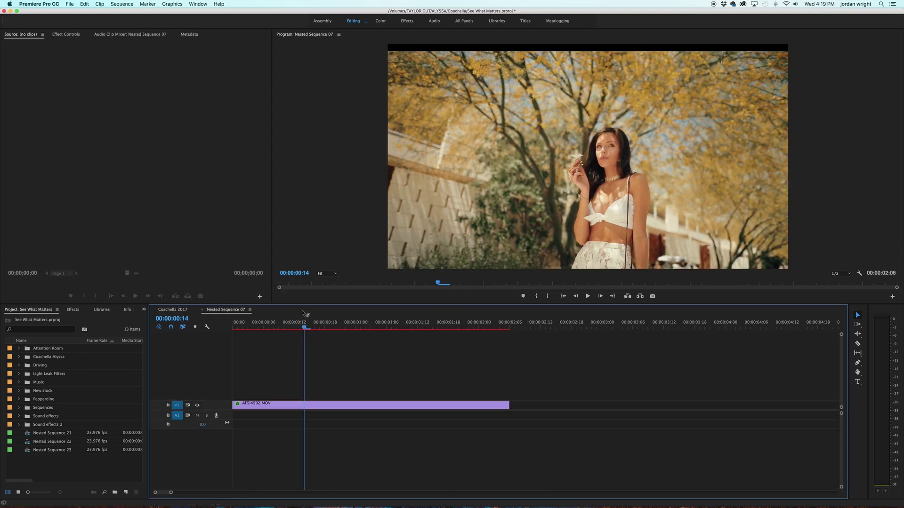
click(300, 324)
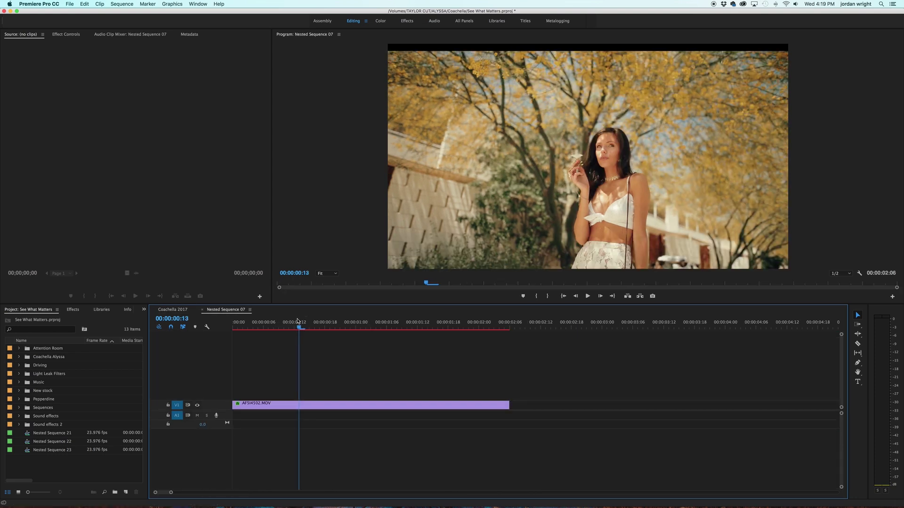
Step: Examine the Warp Stabilizer effect on clip AFSI4502.MOV, scrub through the shot, and show the effects library
click(317, 409)
click(66, 34)
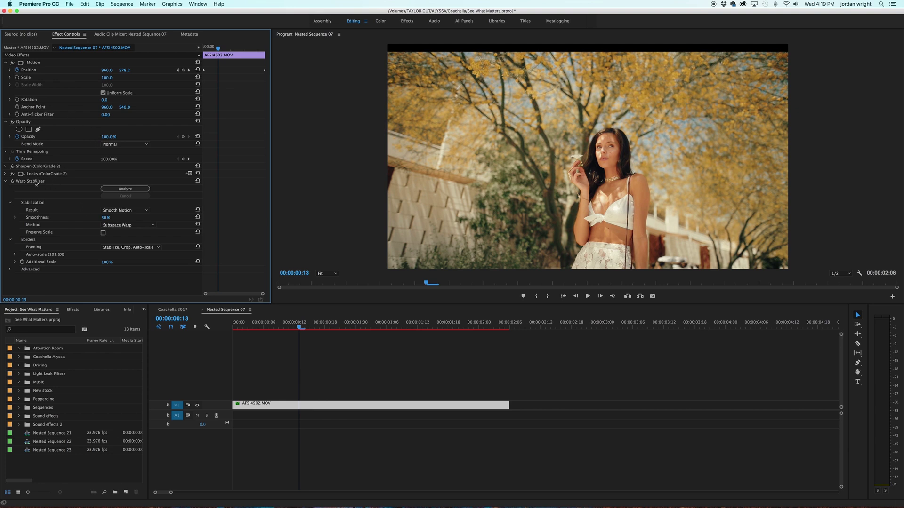
click(35, 183)
drag(309, 328, 290, 328)
click(74, 310)
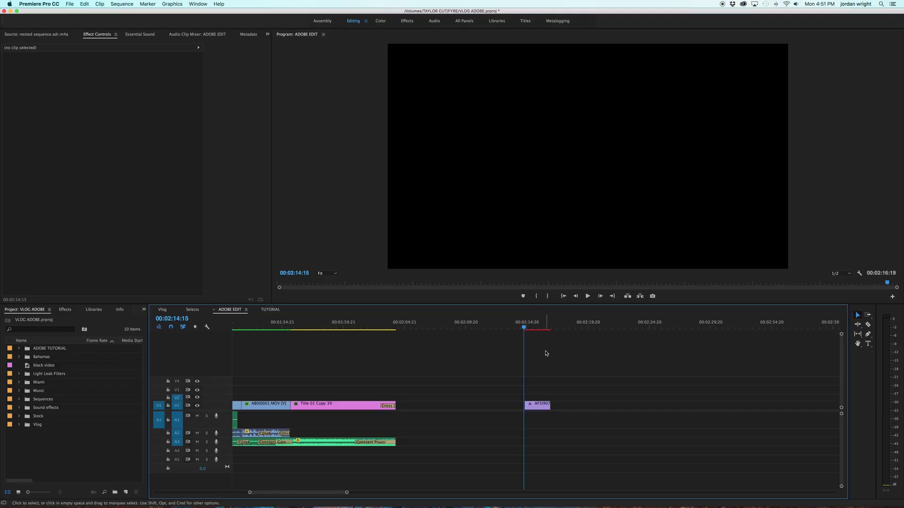
Step: Preview clip AFSI9075.MOV in the ADOBE EDIT sequence, find Warp Stabilizer among the effects and apply it to that clip
key(space)
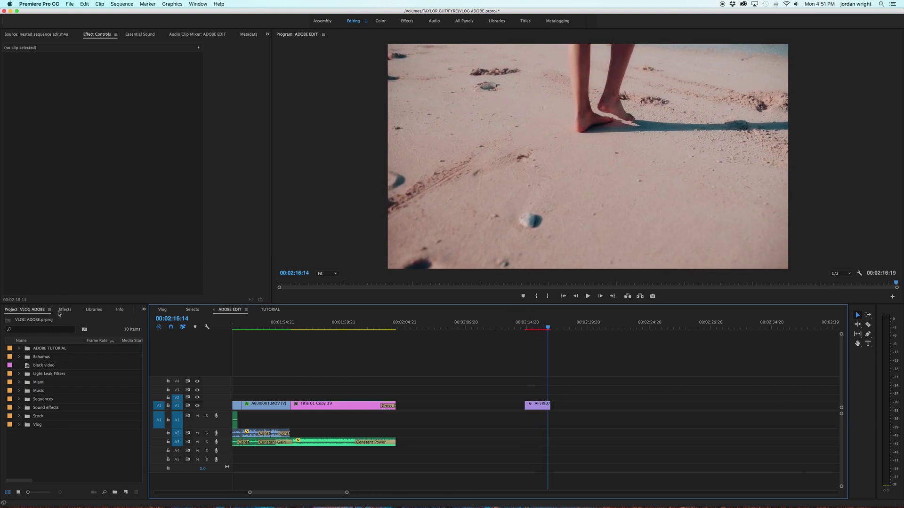
click(65, 310)
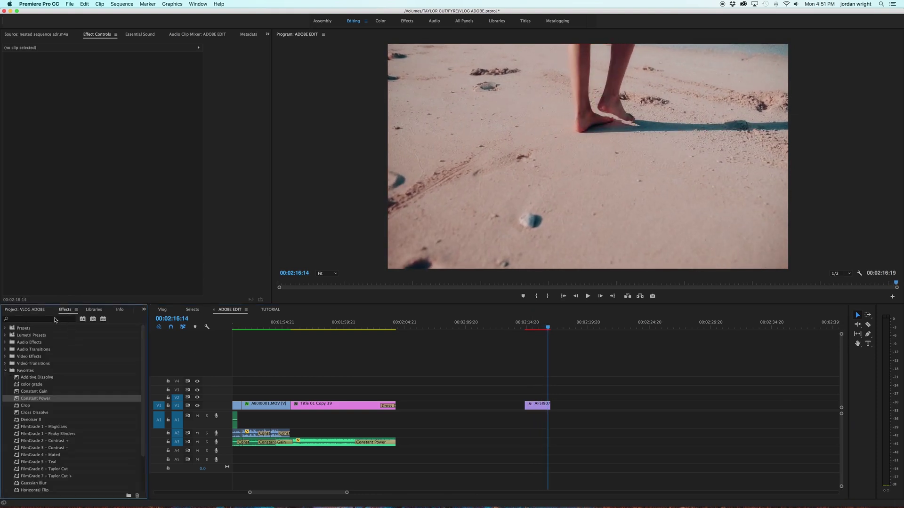
click(55, 320)
text(warp)
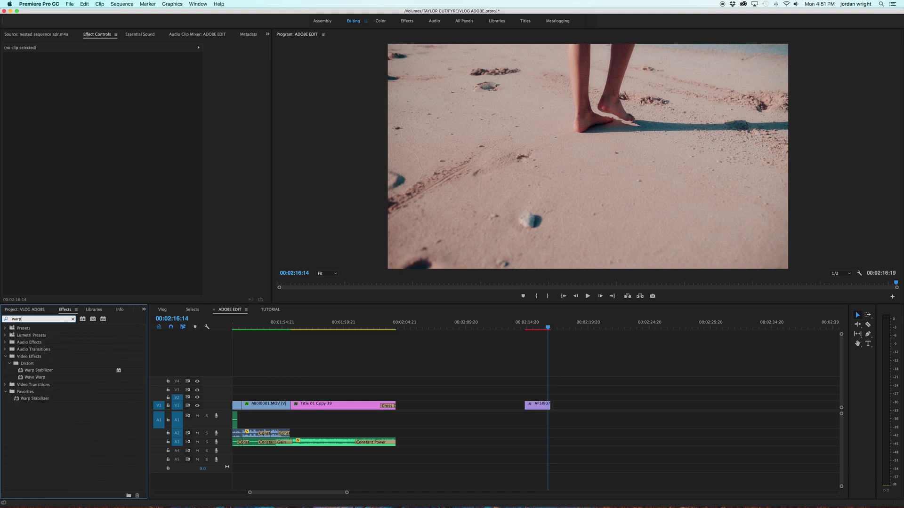
click(42, 372)
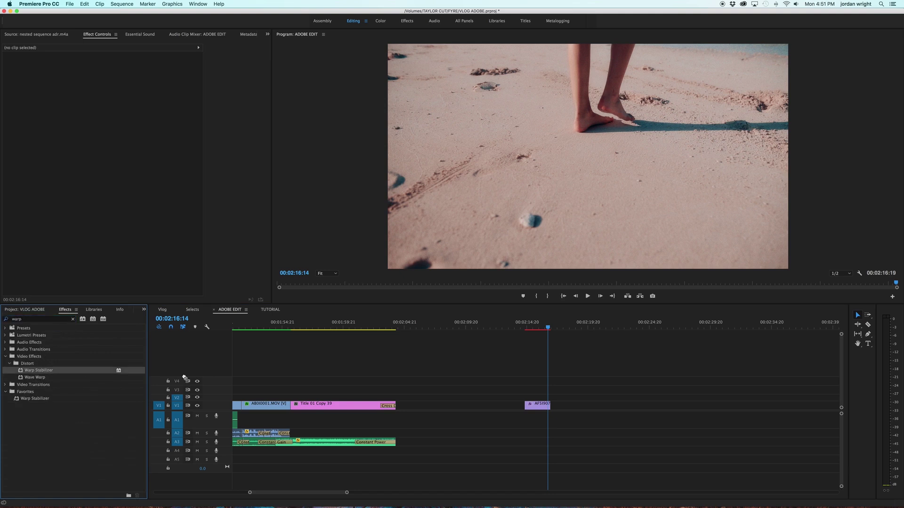
drag(184, 378, 542, 408)
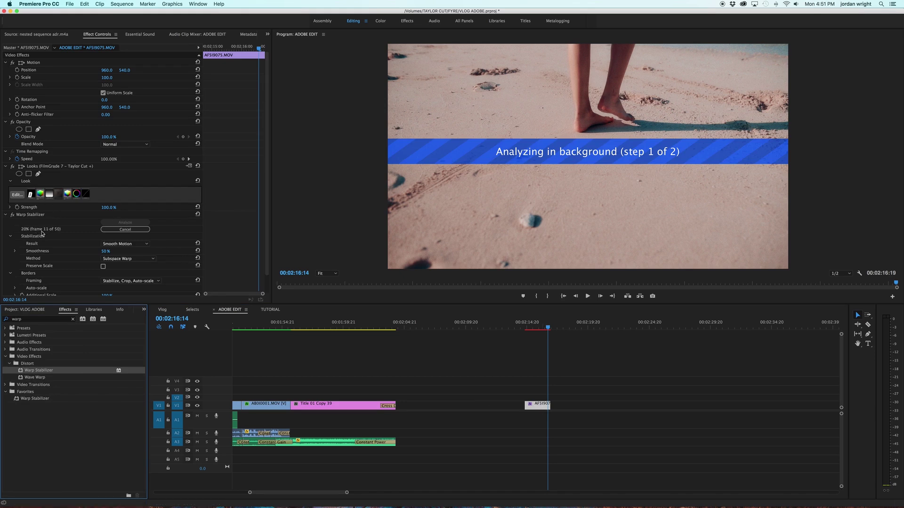
Step: Play the stabilized AFSI9075.MOV from its start and review its Warp Stabilizer settings
click(527, 328)
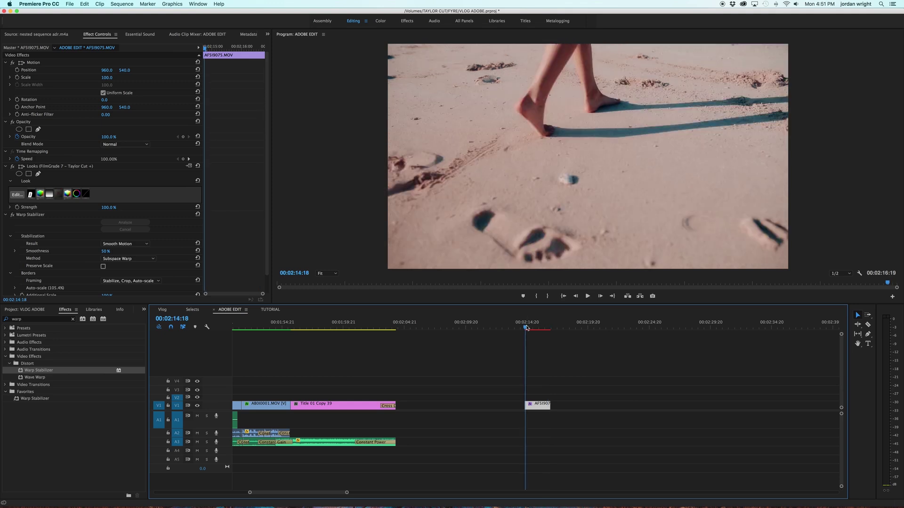
key(space)
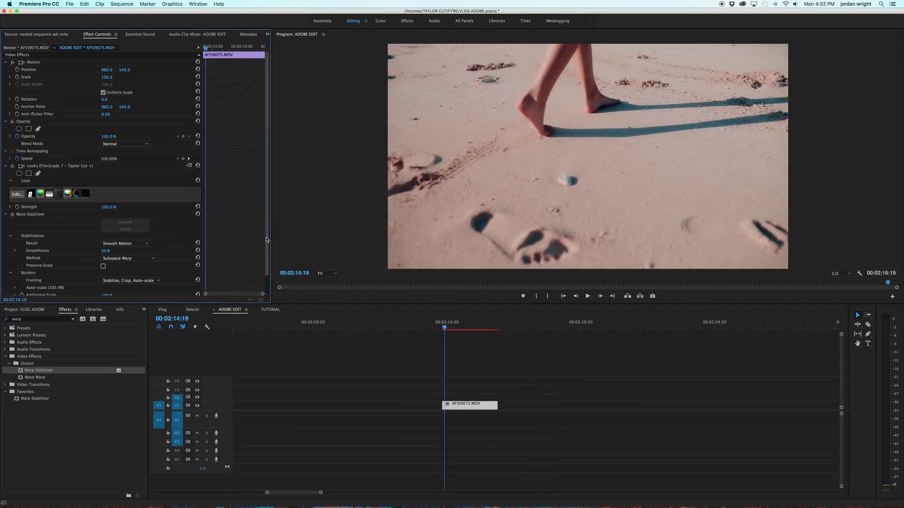
scroll(198, 214, down, 2)
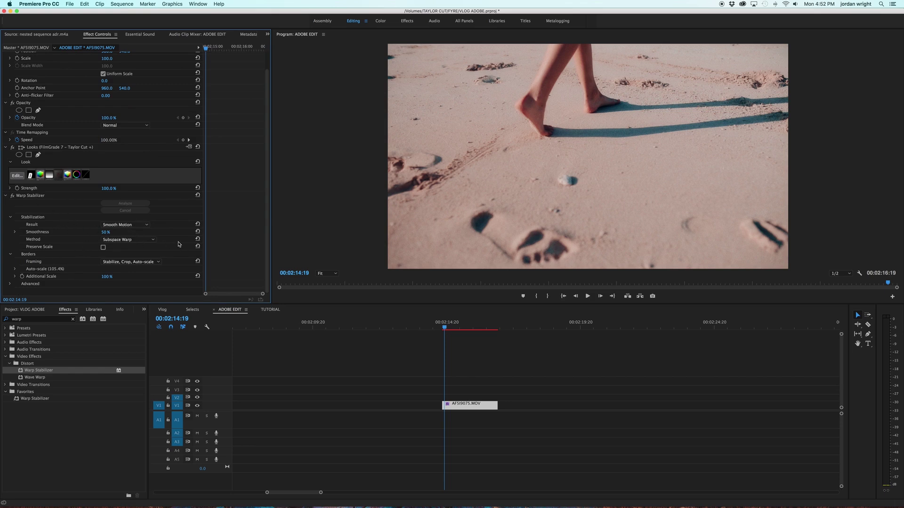
Step: Play AFSI4502.MOV in Nested Sequence 07, enlarge its video track, and display the clip's Time Remapping speed keyframes
key(space)
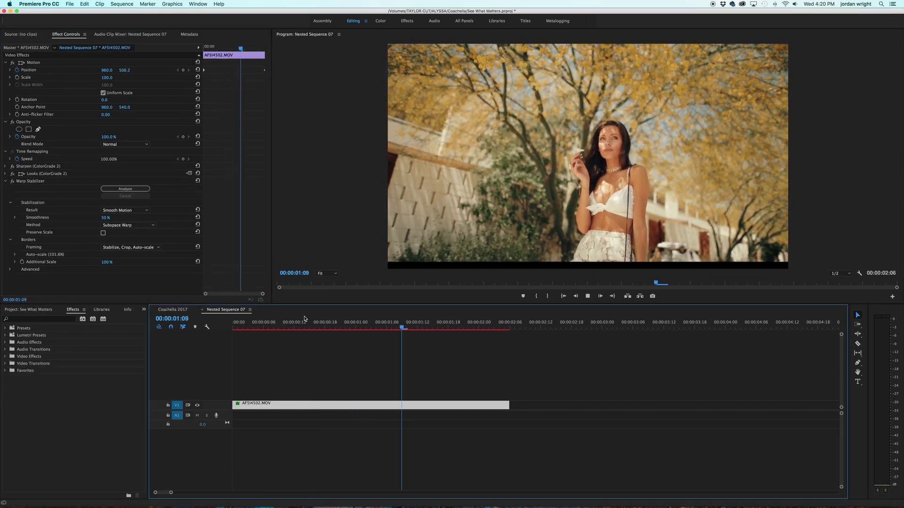
key(space)
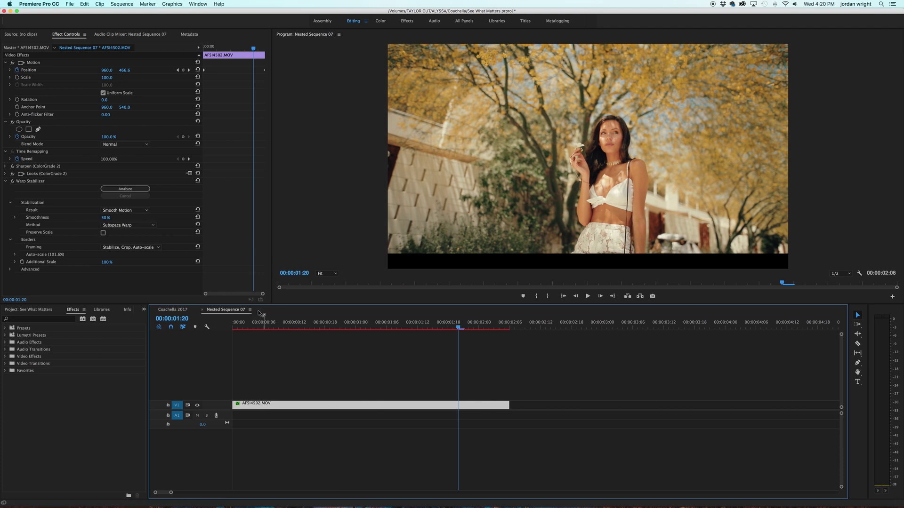
key(super+equal)
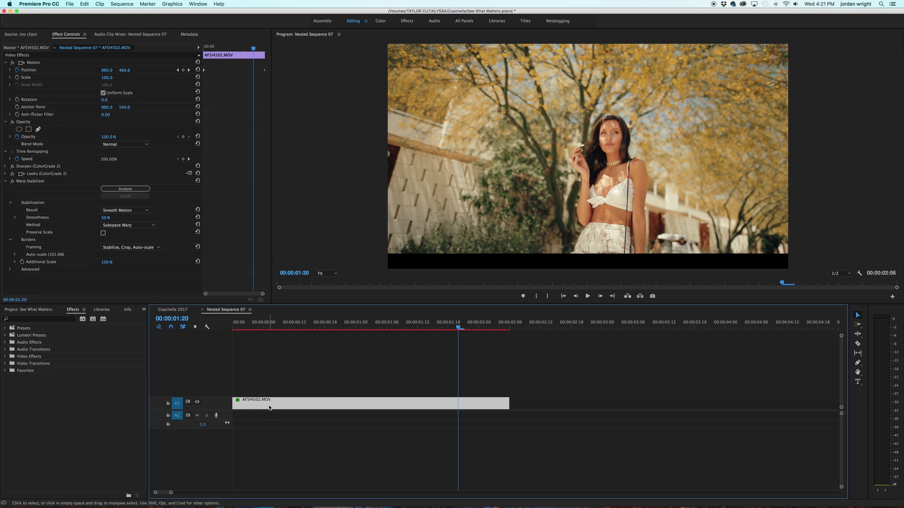
right_click(270, 408)
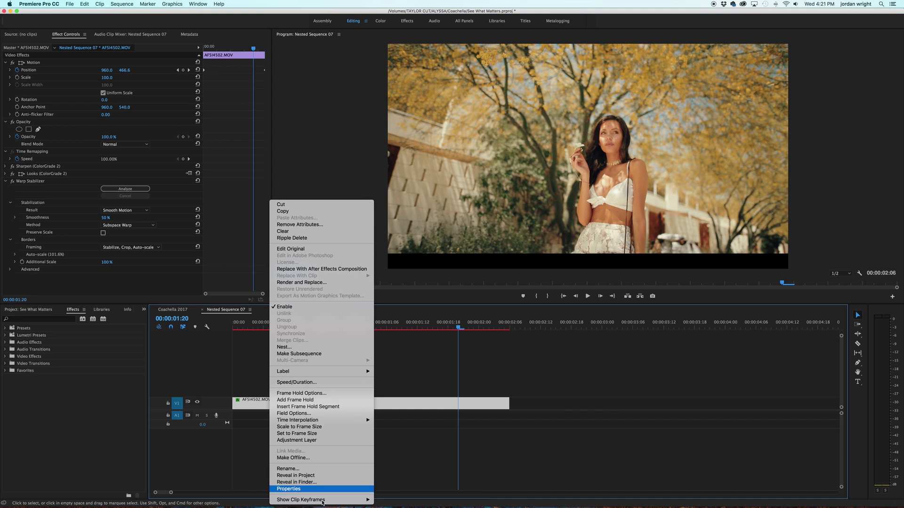
mouse_move(325, 500)
mouse_move(442, 480)
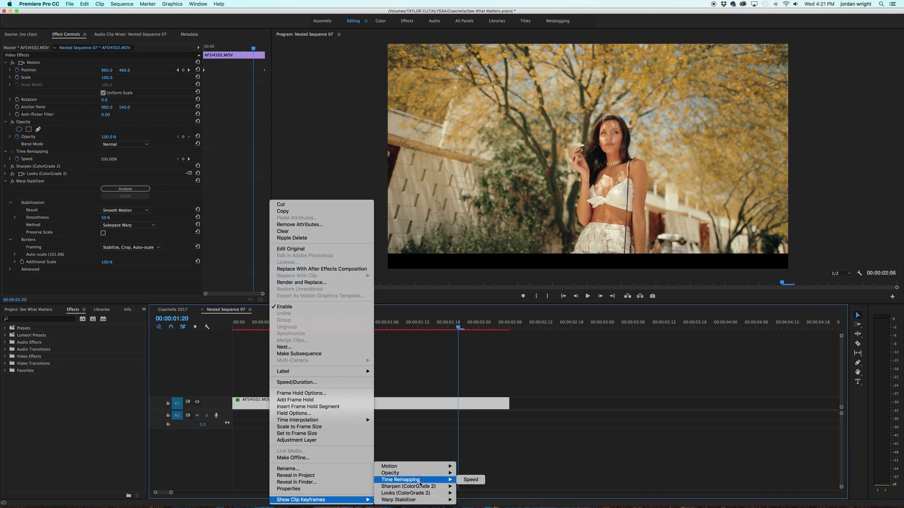
click(471, 482)
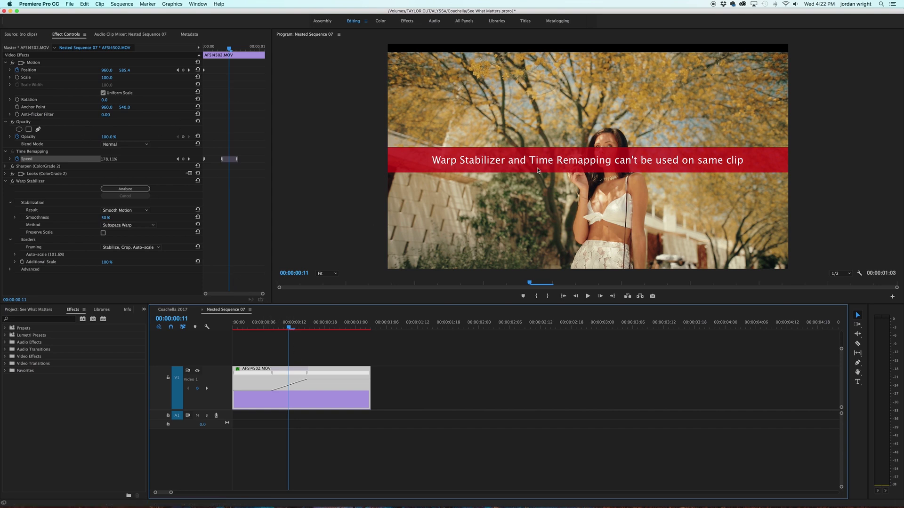
Step: Nest the stabilized clip AFSI4502.MOV into a new sequence, accepting the suggested name
click(314, 328)
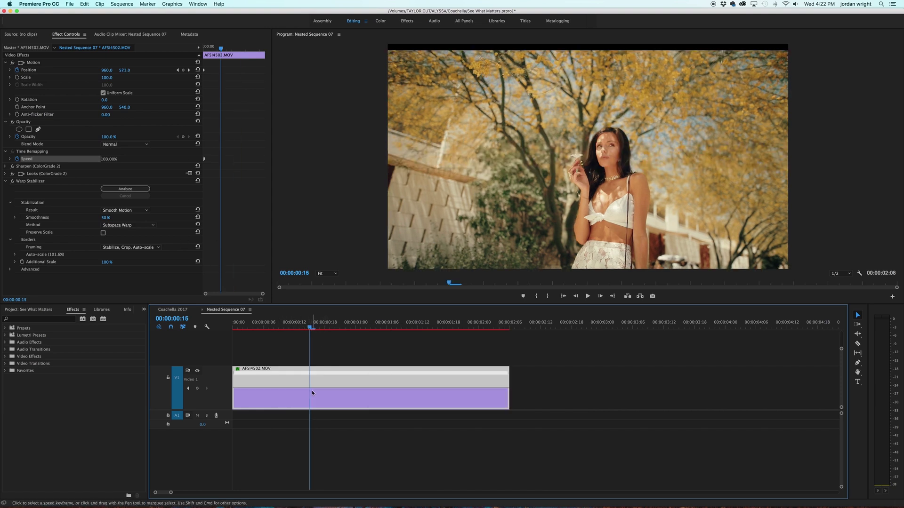
right_click(312, 393)
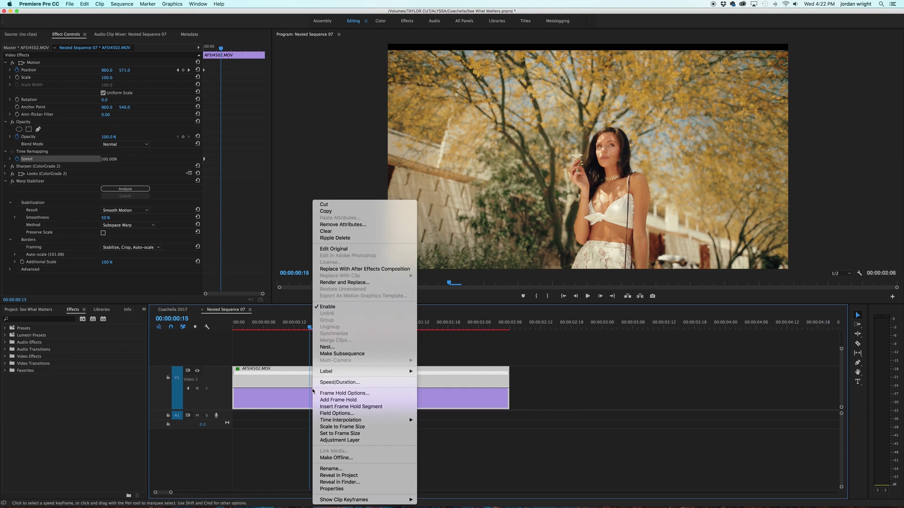
click(338, 347)
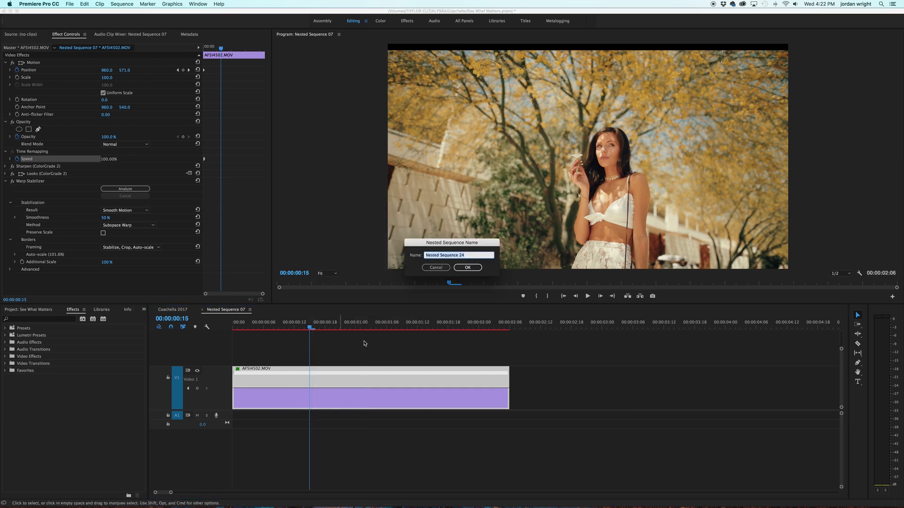
key(Return)
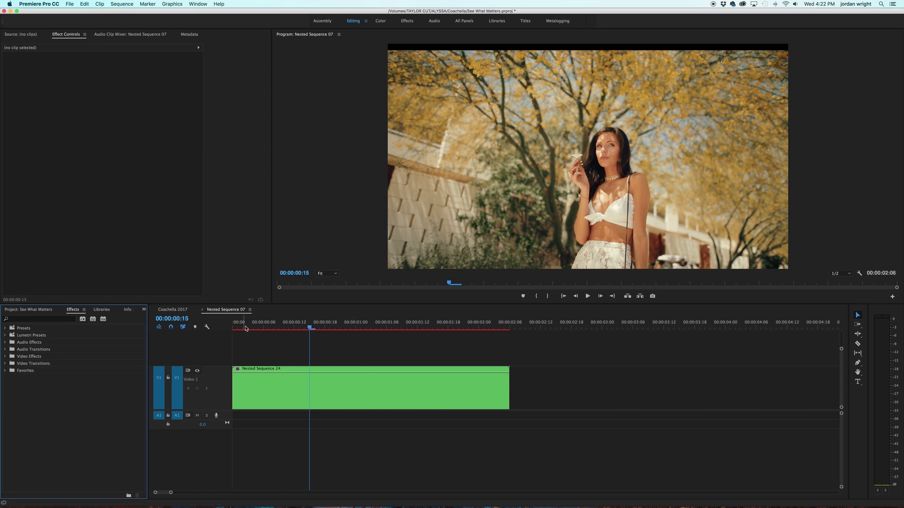
Step: Return to the Coachella 2017 sequence and play the speed-ramped transition into Nested Sequence 07 from just before the cut
click(203, 311)
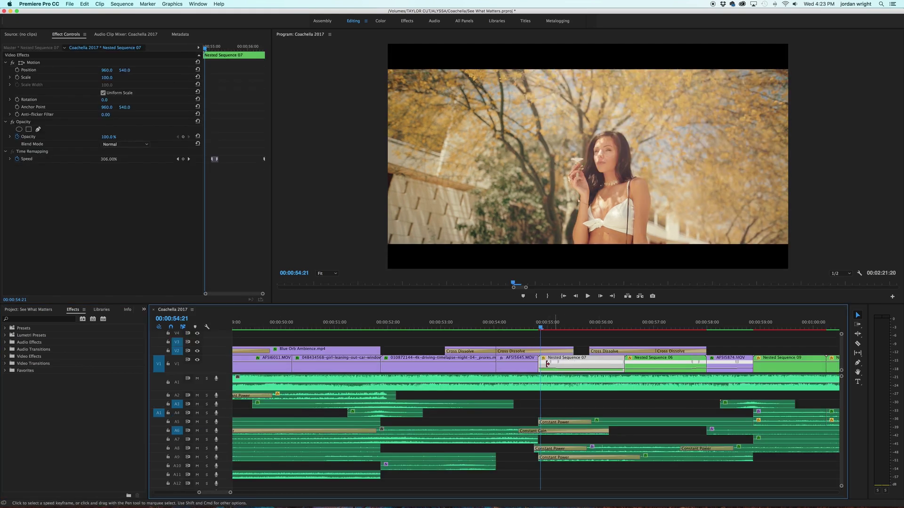
key(=)
key(-)
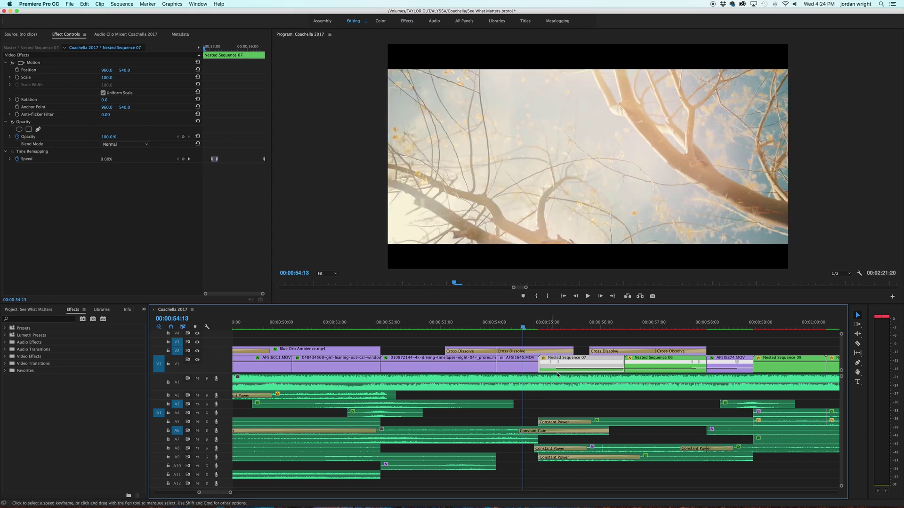
key(space)
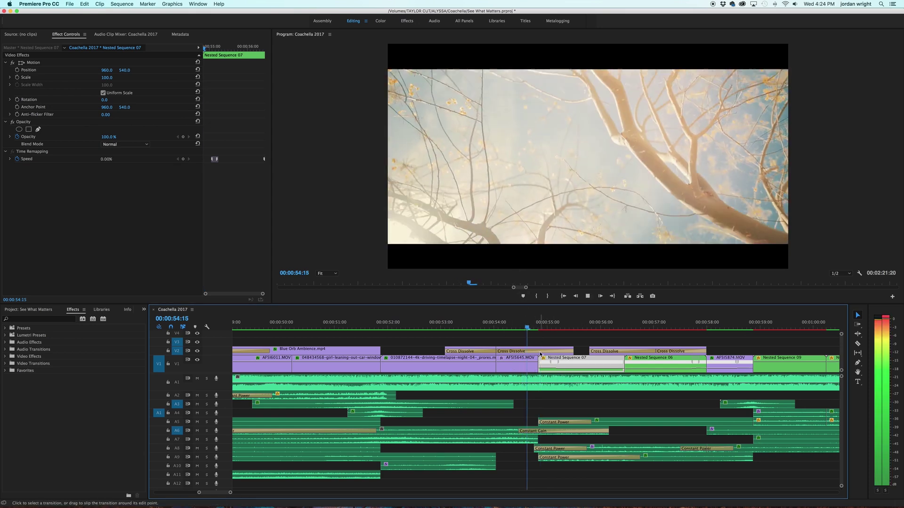
click(535, 322)
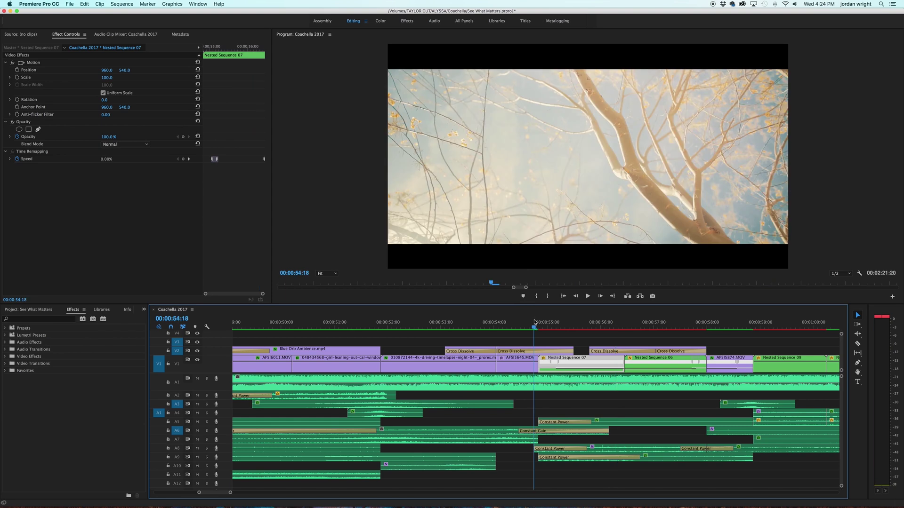
key(space)
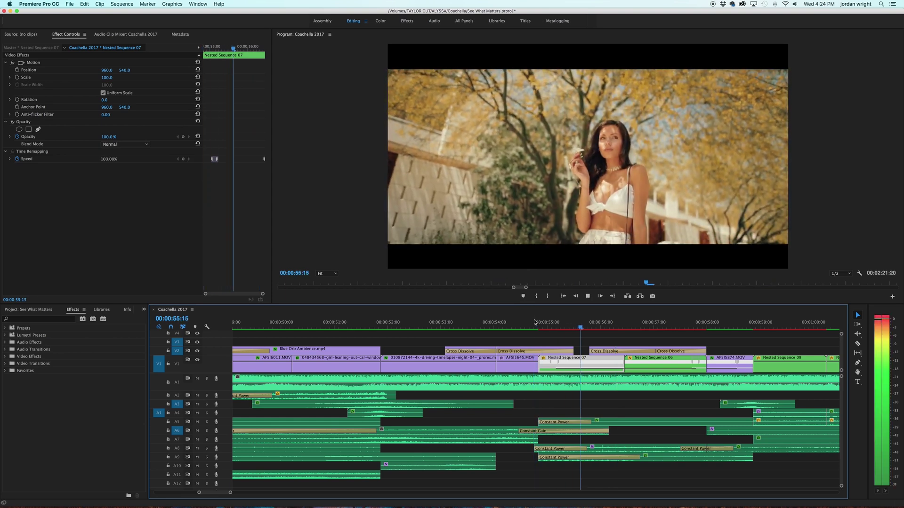
Step: Replay the transition from AFSI5645.MOV into the speed-ramped Nested Sequence 07
key(space)
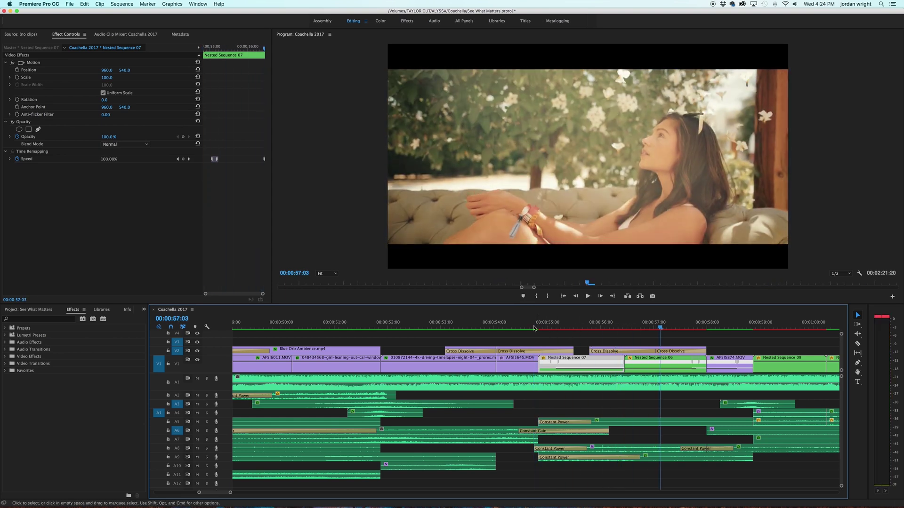
click(535, 322)
key(space)
key(space)
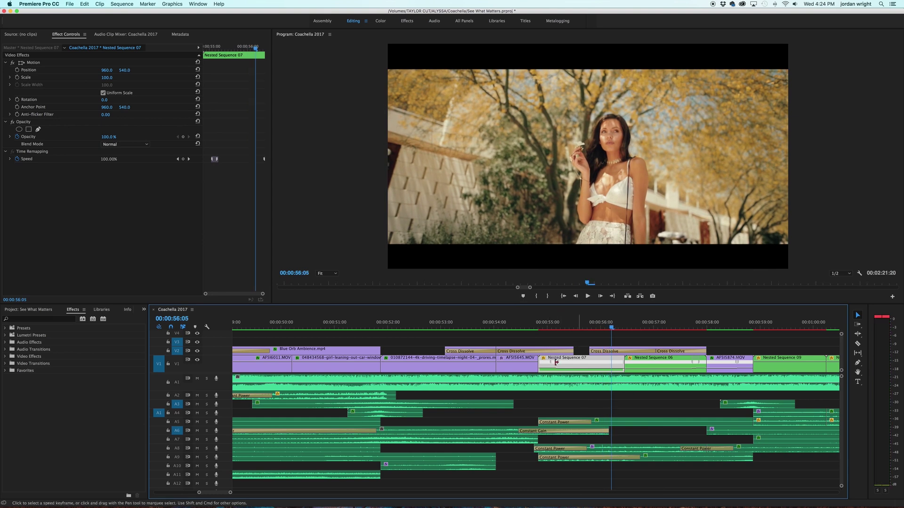
Step: Display the Time Remapping speed keyframes on Nested Sequence 07 and enlarge track V1 to expose the speed ramp
click(543, 324)
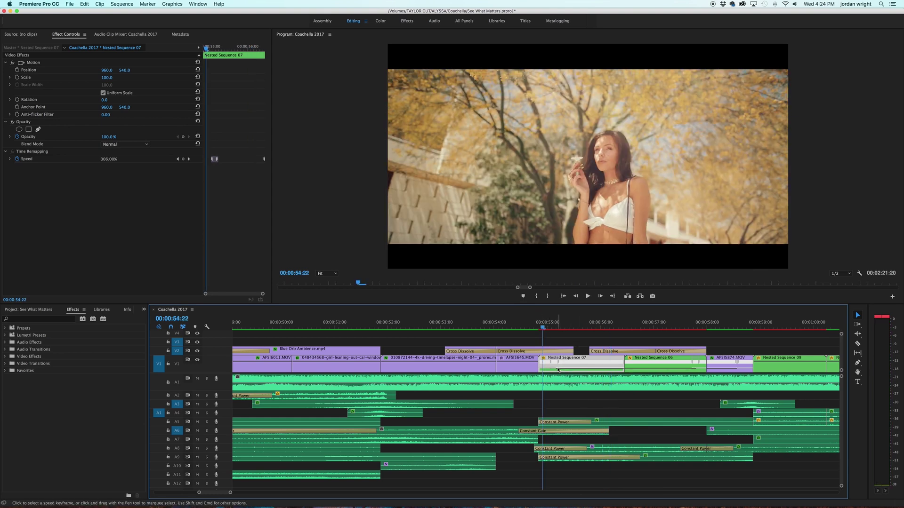
right_click(557, 370)
mouse_move(599, 501)
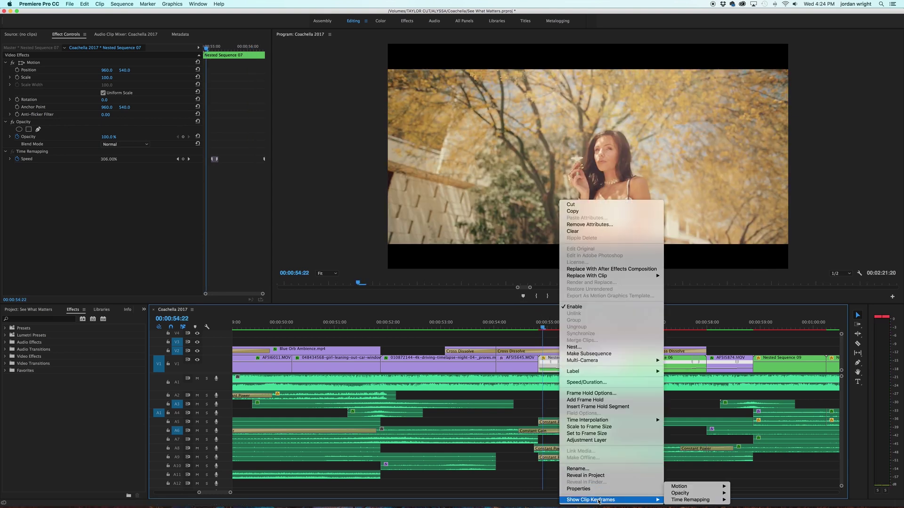
mouse_move(690, 501)
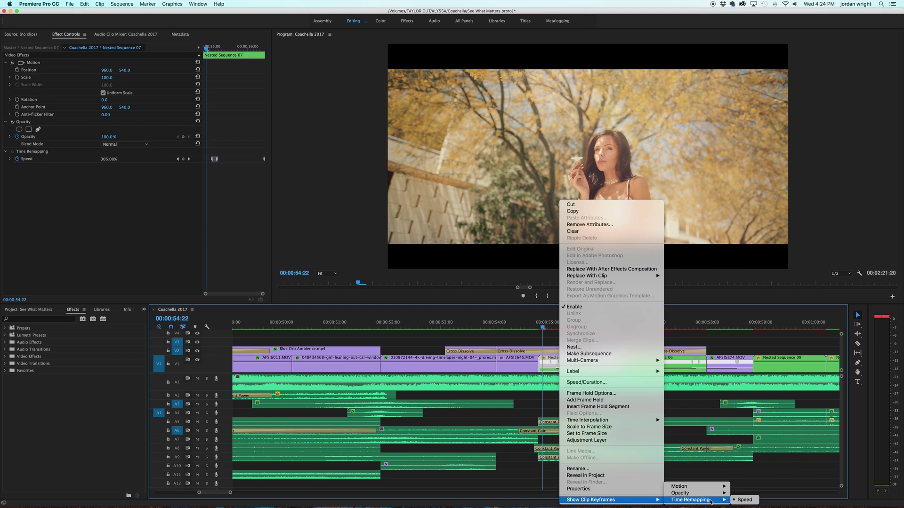
click(742, 501)
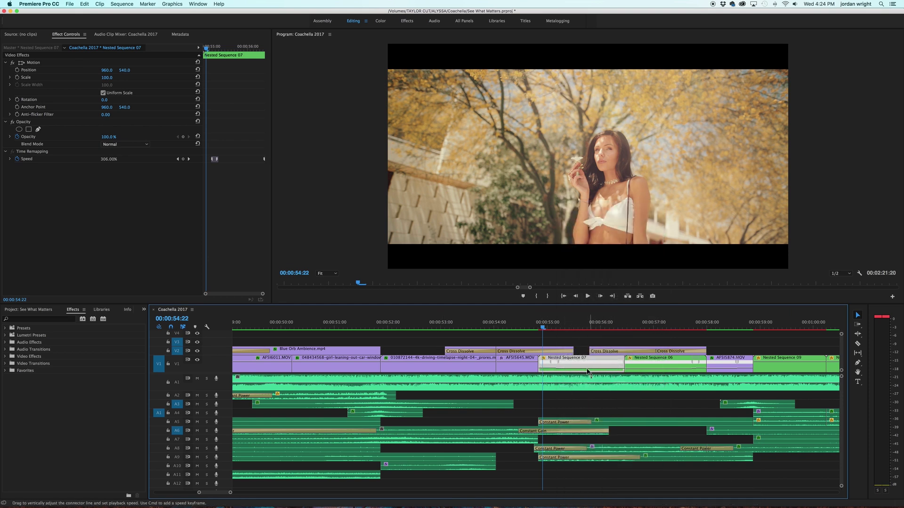
drag(222, 356, 223, 341)
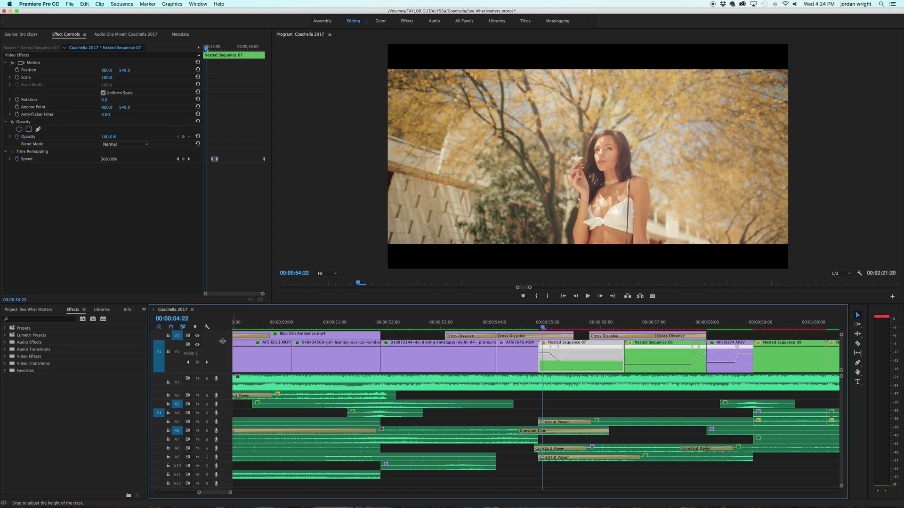
Step: Try lowering the opening speed of Nested Sequence 07 to 219% from its first frame, and undo the change
key(=)
key(Left)
key(Left)
key(Left)
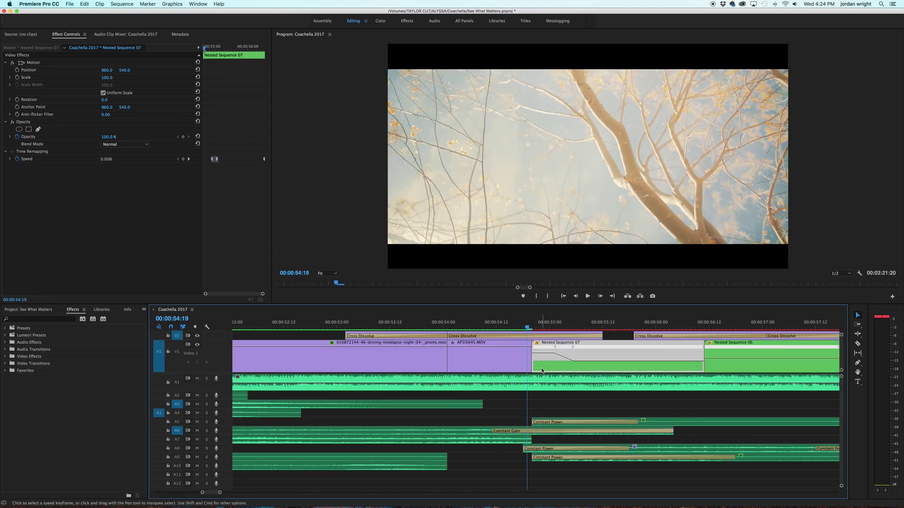
key(Right)
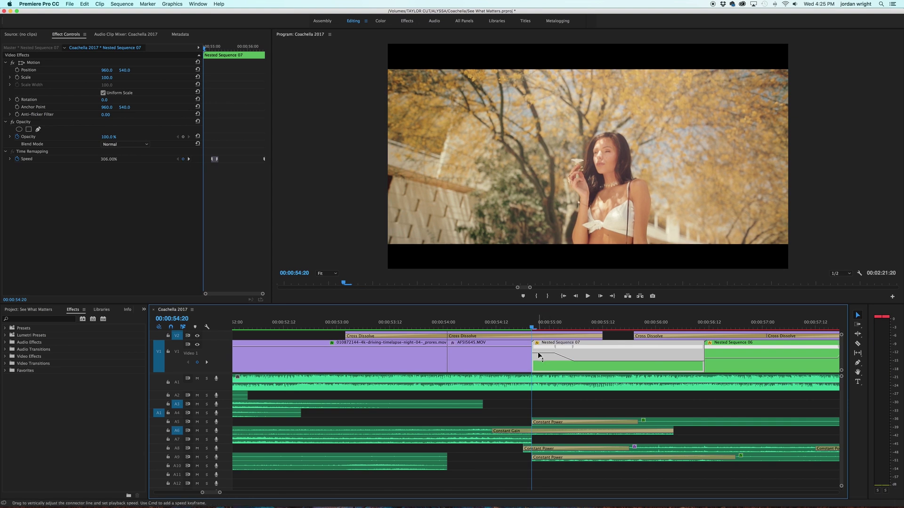
drag(539, 355, 539, 359)
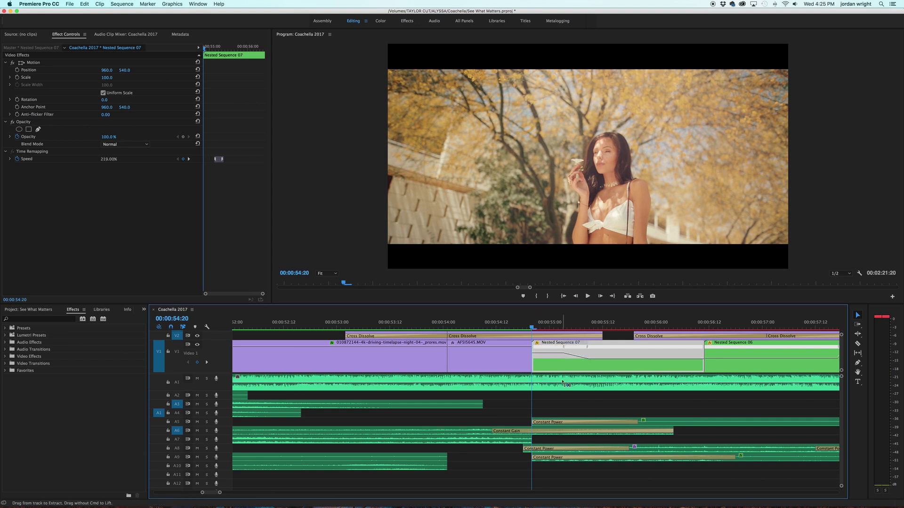
key(super+z)
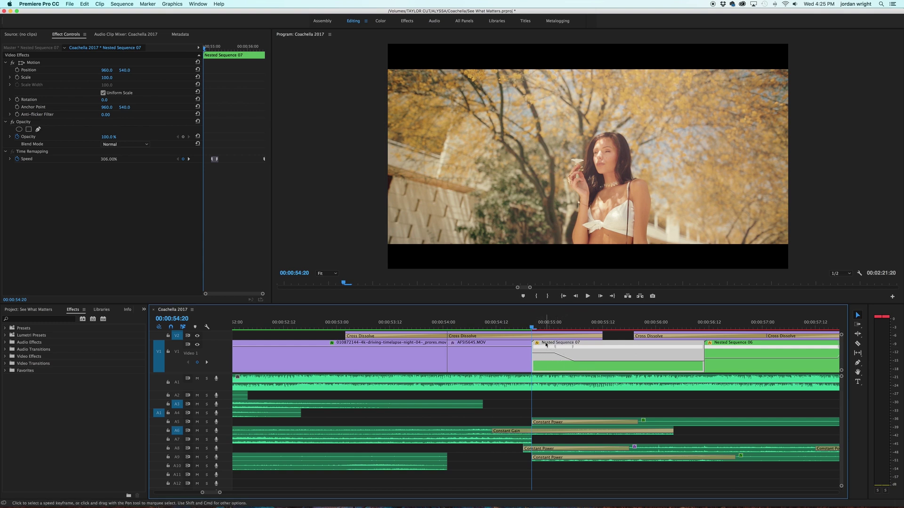
Step: Play the fast opening of Nested Sequence 07 and move the playhead to the keyframe that ends its speed ramp
click(523, 327)
key(space)
key(space)
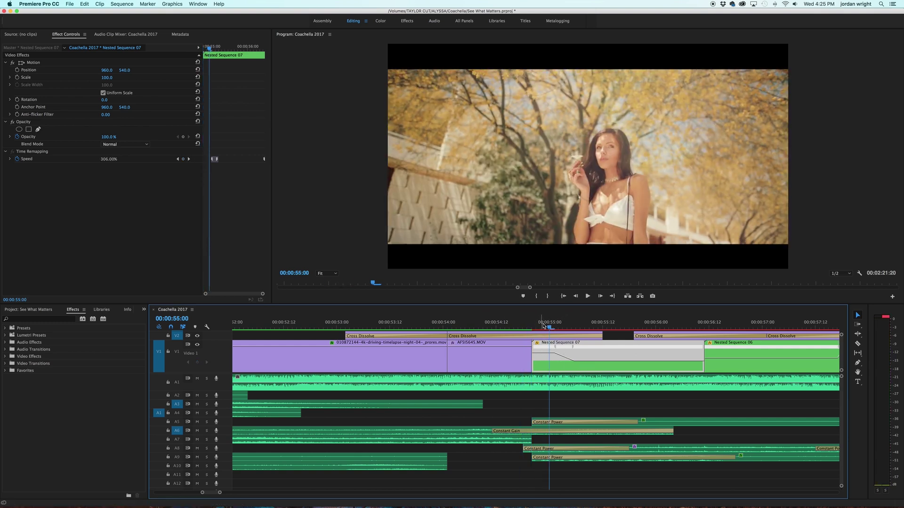
key(Right)
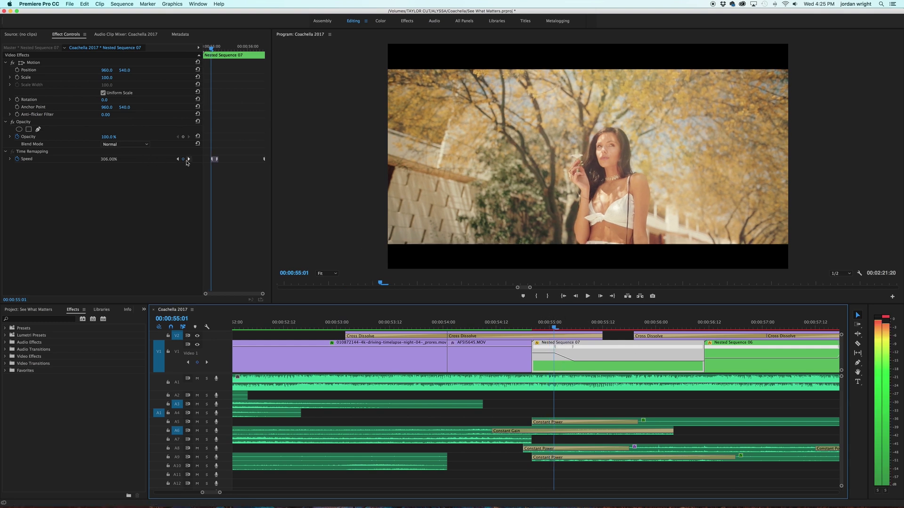
click(189, 159)
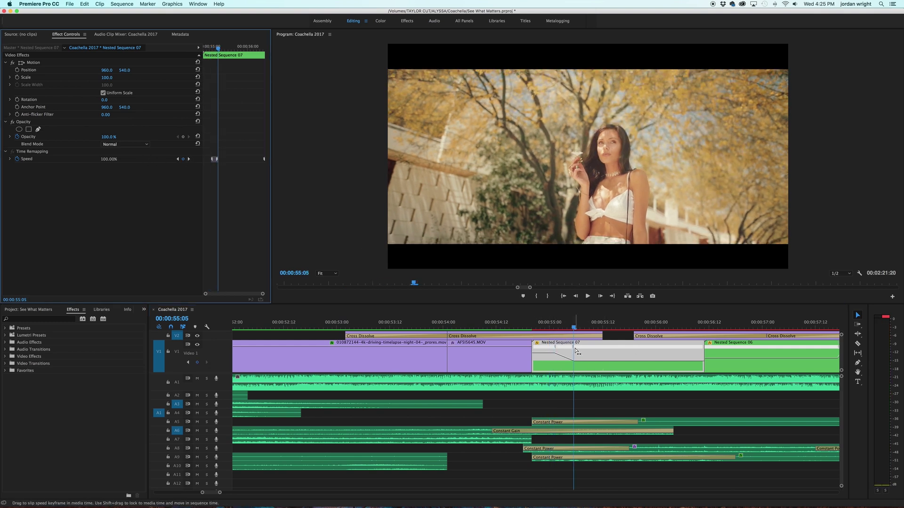
Step: Shorten the speed ramp in Nested Sequence 07 by bringing its end keyframe closer to the start keyframe, and play the sharper slowdown
drag(579, 361, 582, 362)
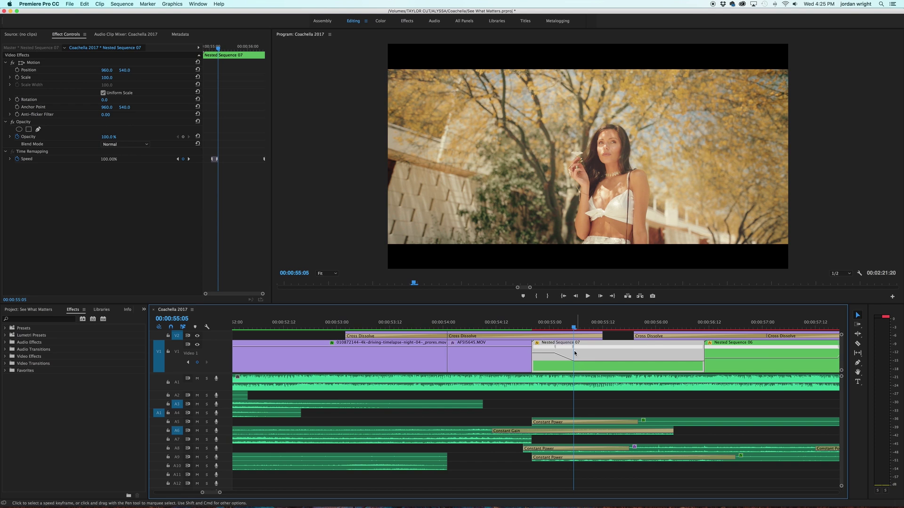
drag(573, 348, 559, 352)
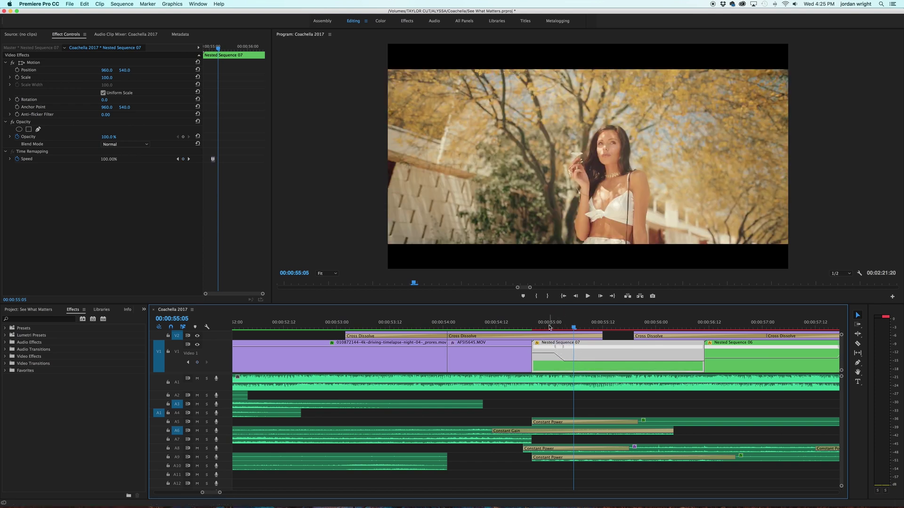
click(549, 328)
key(space)
key(space)
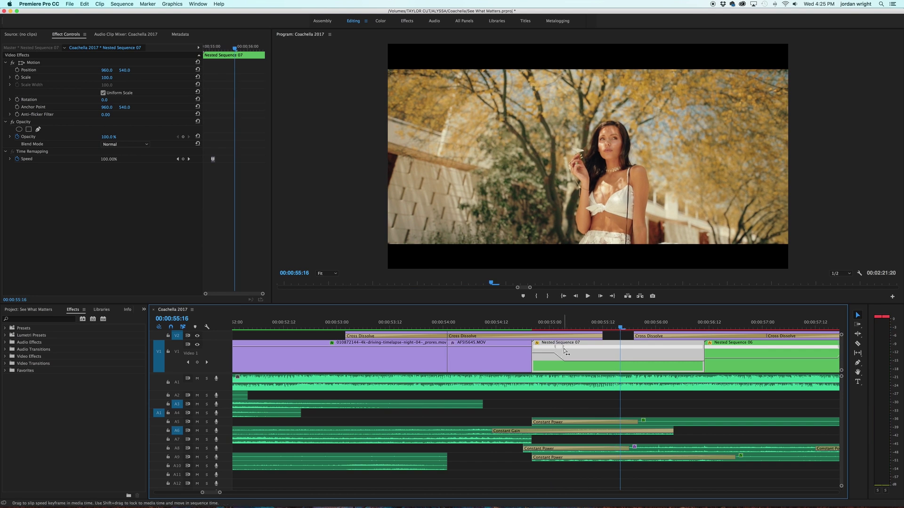
Step: Lengthen the speed ramp in Nested Sequence 07 by moving its end keyframe further along the clip, and play the more gradual slowdown
drag(564, 349, 601, 350)
click(546, 326)
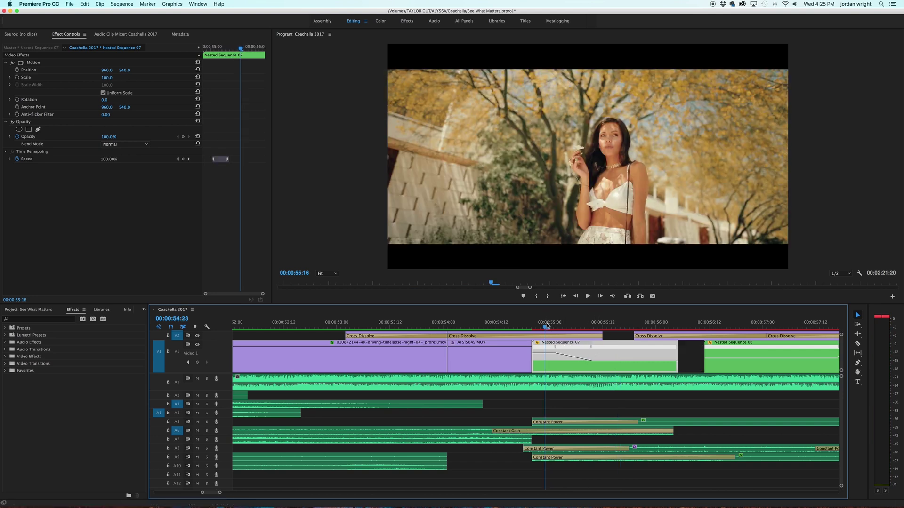
key(space)
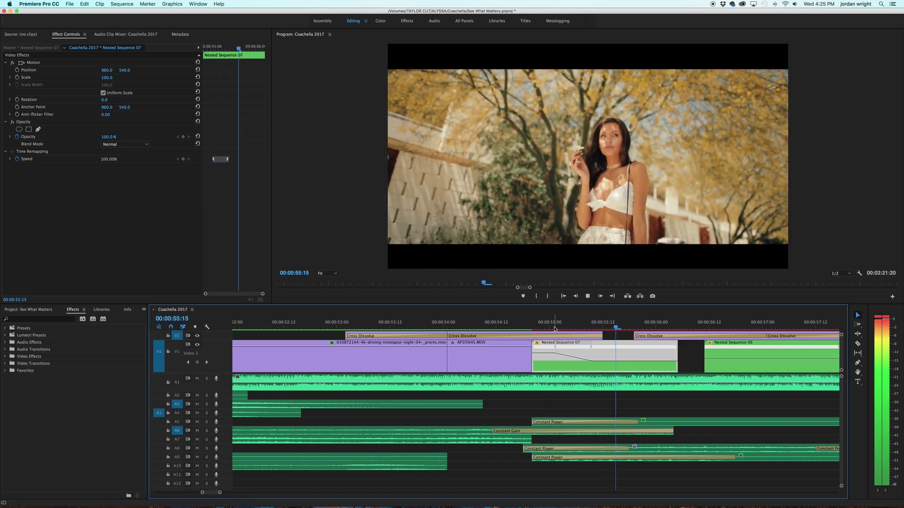
key(space)
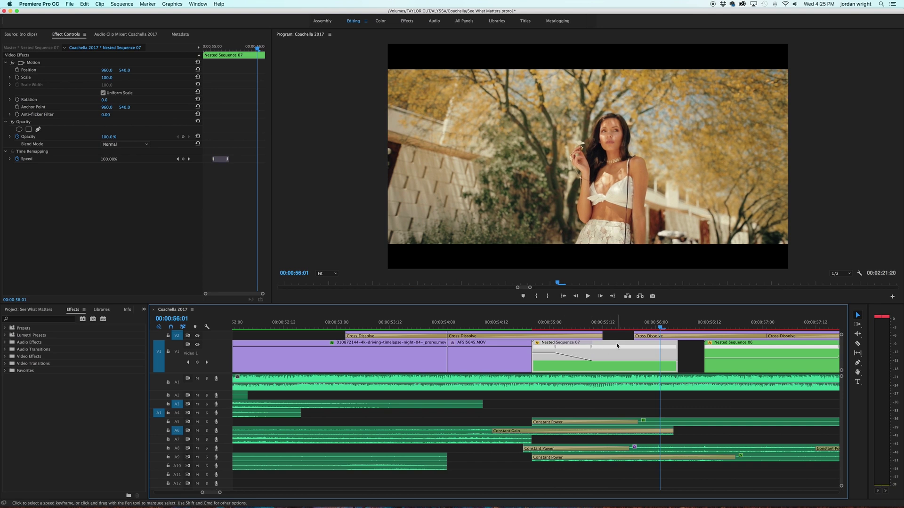
drag(594, 351, 588, 352)
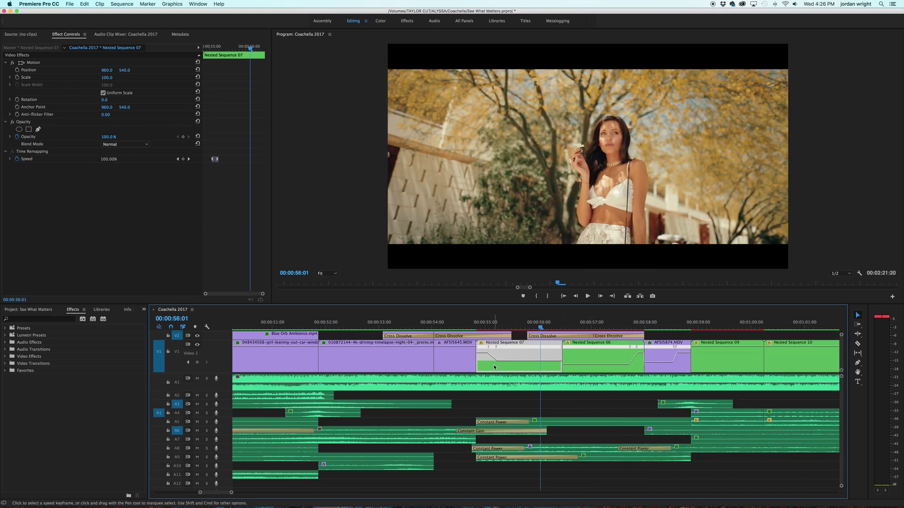
Step: Open Nested Sequence 07, play its contents, and close it to return to the Coachella 2017 sequence
double_click(495, 368)
key(space)
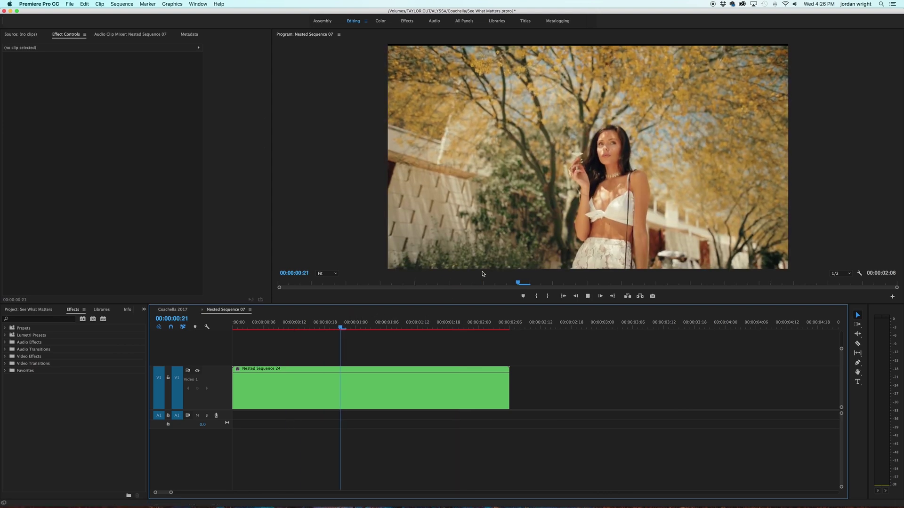
click(201, 309)
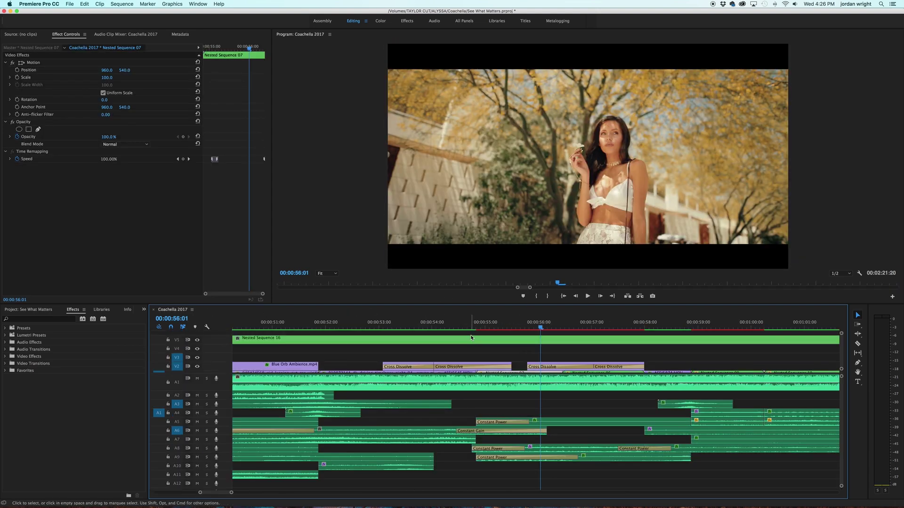
Step: Delete the letterbox overlay Nested Sequence 16 from track V5
click(471, 338)
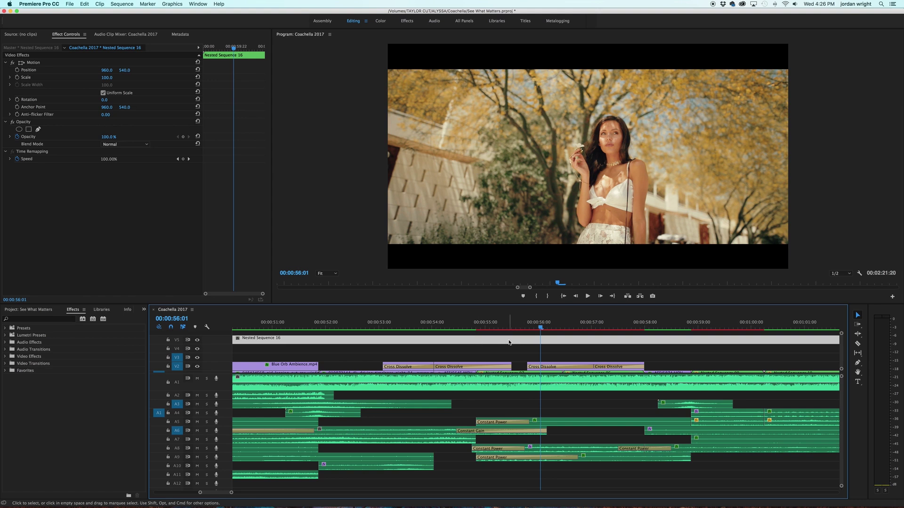
key(BackSpace)
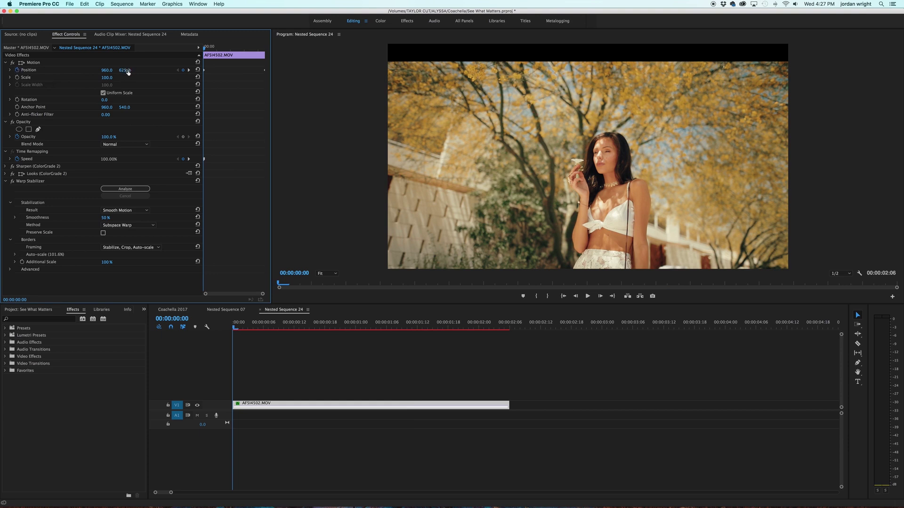
Step: In Nested Sequence 24, keyframe AFSI4502.MOV's vertical position at 649 on the first frame and 427.5 at 00:00:02:05
mouse_move(127, 71)
mouse_down()
mouse_move(97, 71)
mouse_move(139, 71)
mouse_up()
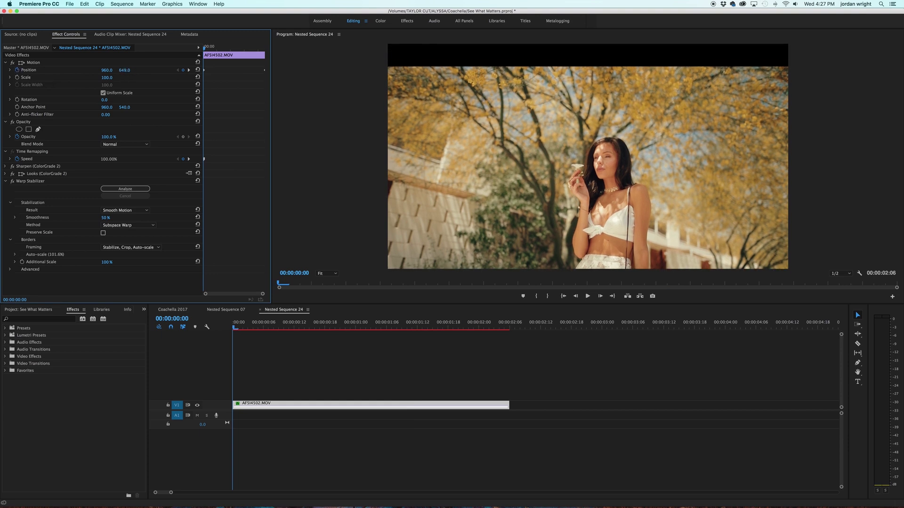
click(189, 69)
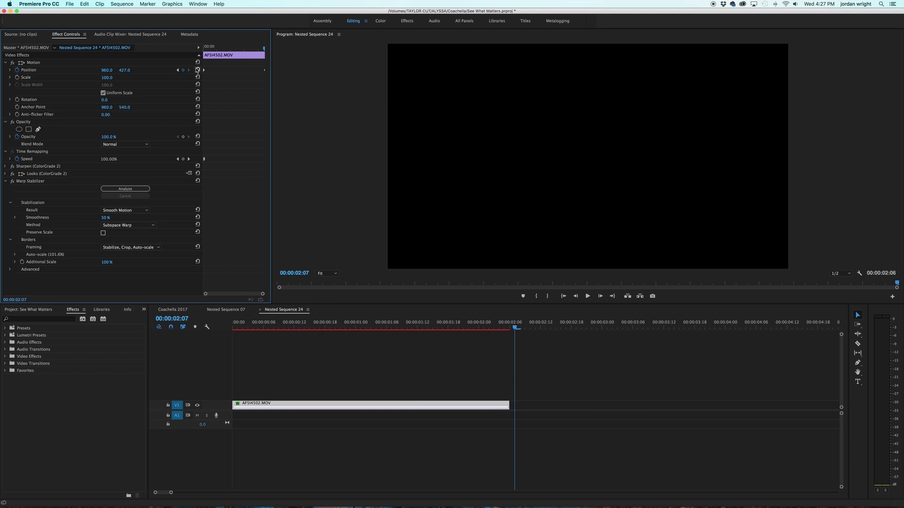
key(Left)
key(Left)
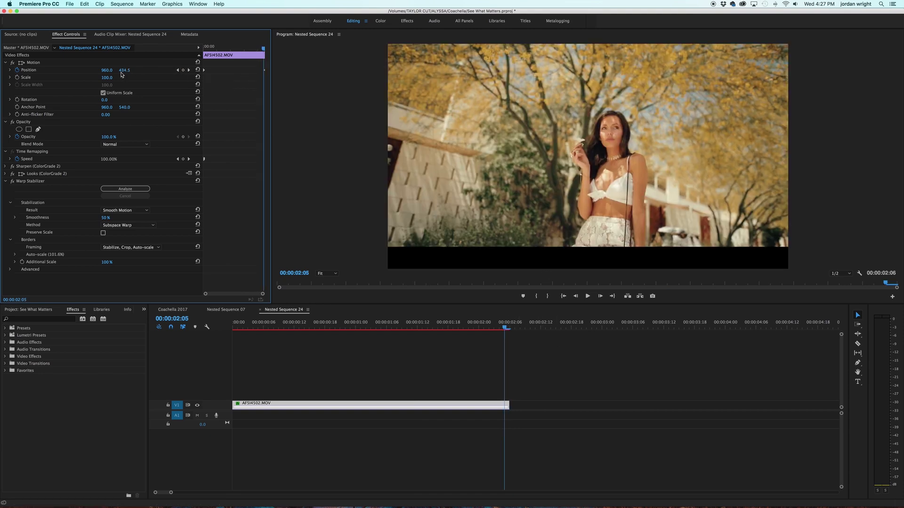
mouse_move(126, 71)
mouse_down()
mouse_move(113, 71)
mouse_move(122, 71)
mouse_up()
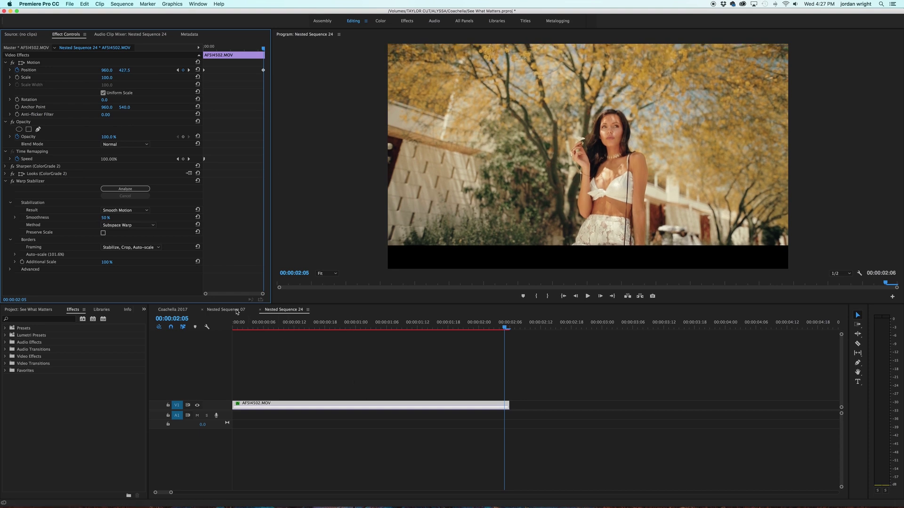
Step: Return to the Coachella 2017 sequence and play the transition from 00:00:54:18 to check the added vertical movement
click(174, 310)
click(473, 322)
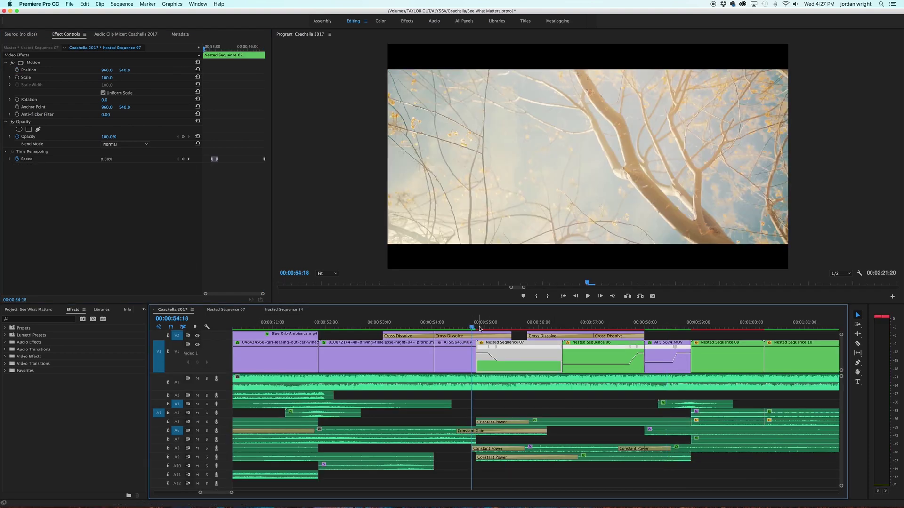
key(space)
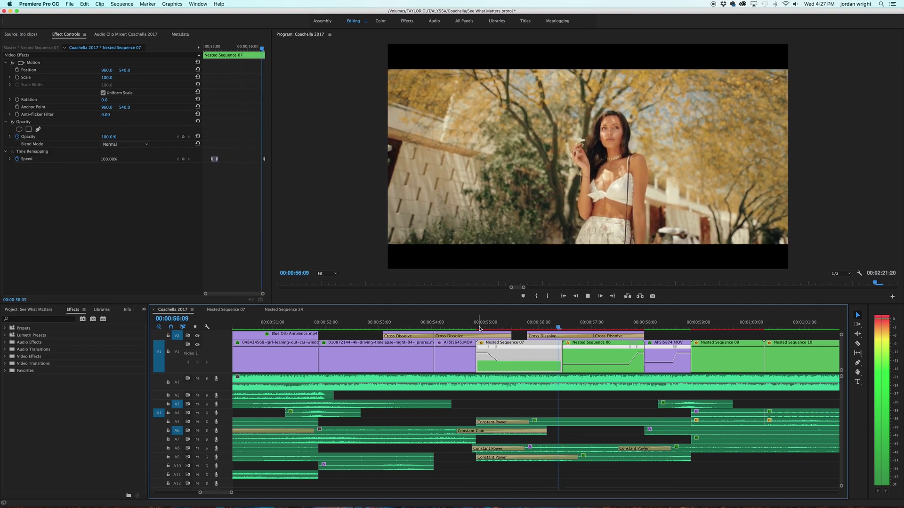
key(space)
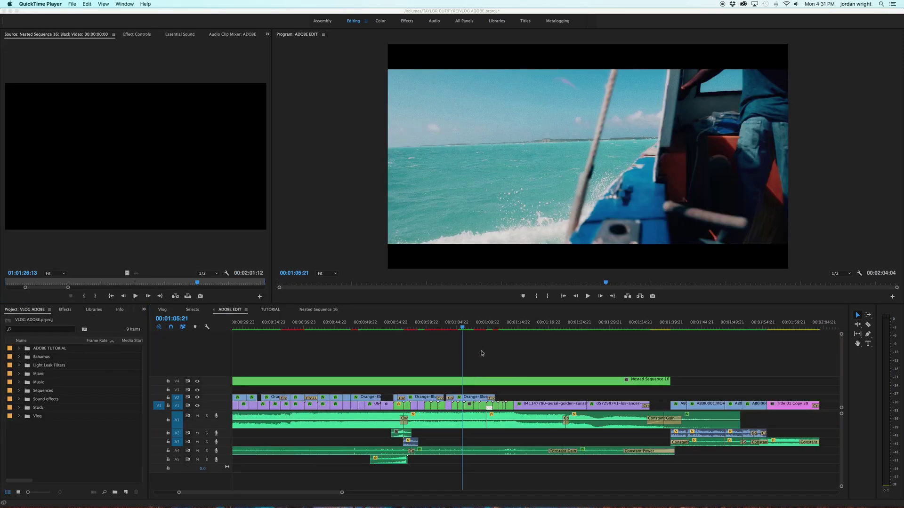
Step: In the VLOG ADOBE project, open the Nested Sequence 16 overlay from the ADOBE EDIT sequence and place the playhead at 00:01:29:20
click(599, 357)
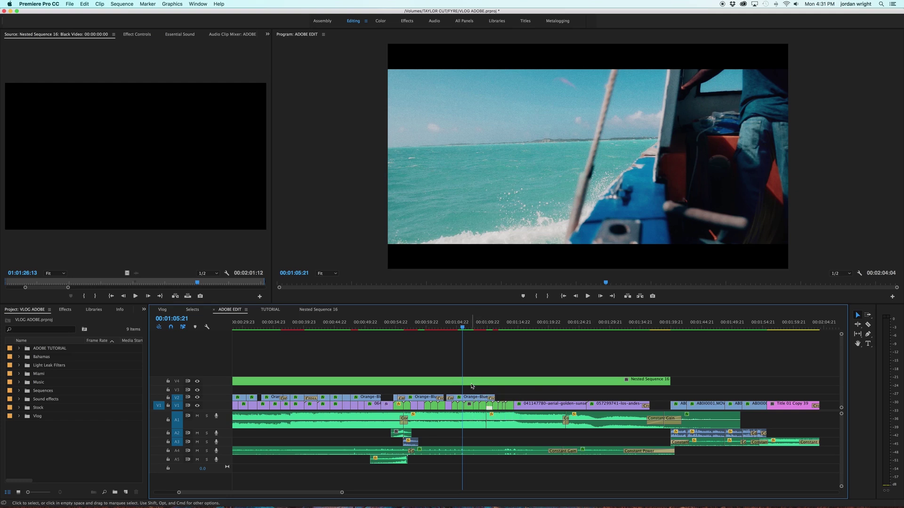
click(472, 382)
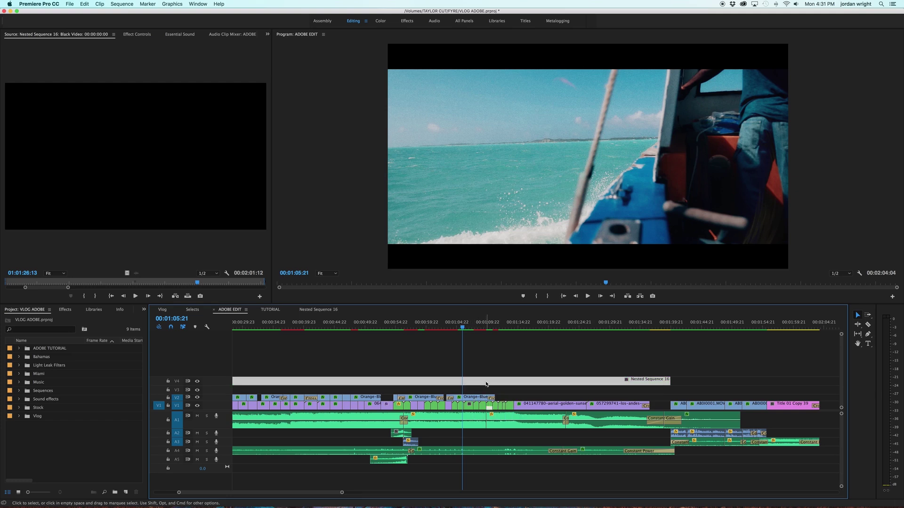
double_click(457, 384)
click(435, 326)
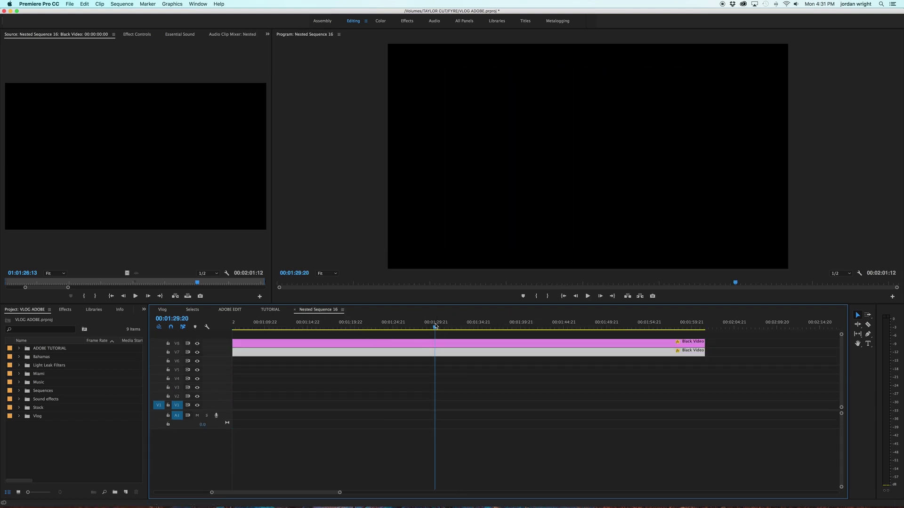
Step: Create a black color matte with the default video settings and name it "black video"
click(433, 346)
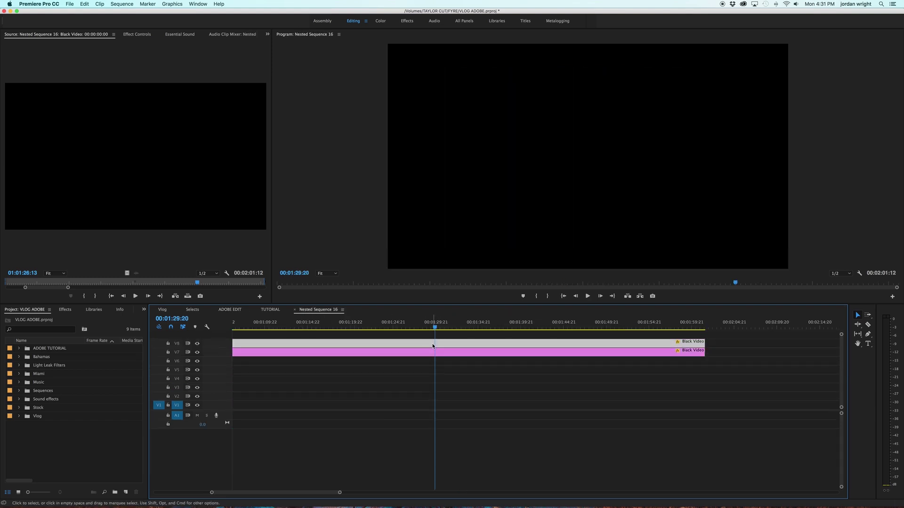
click(427, 354)
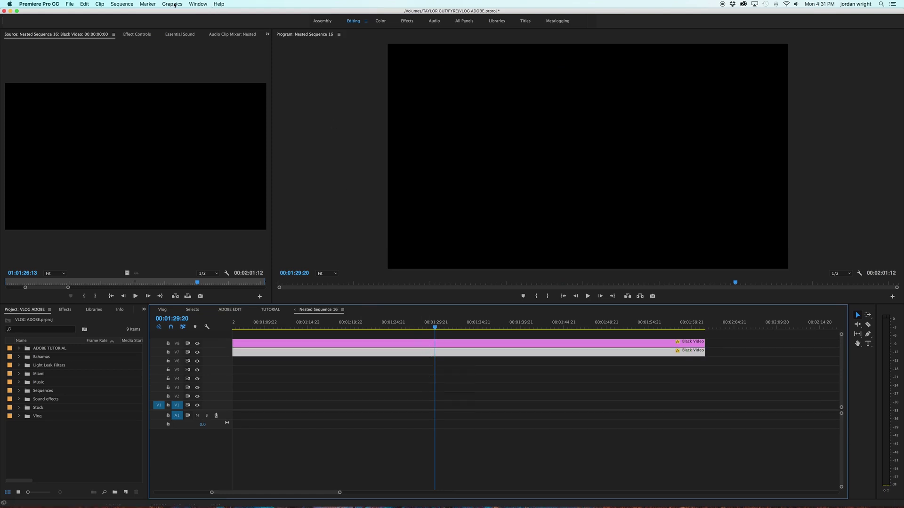
click(219, 3)
text(matte)
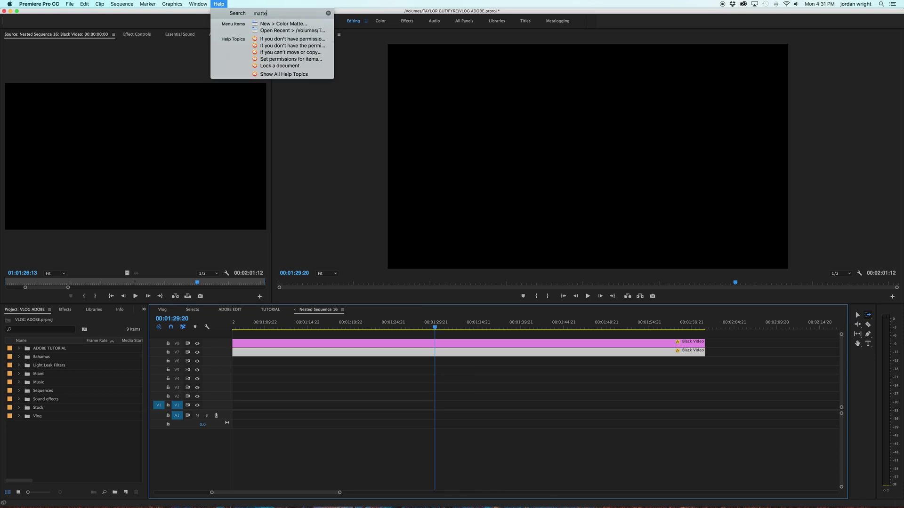
click(275, 24)
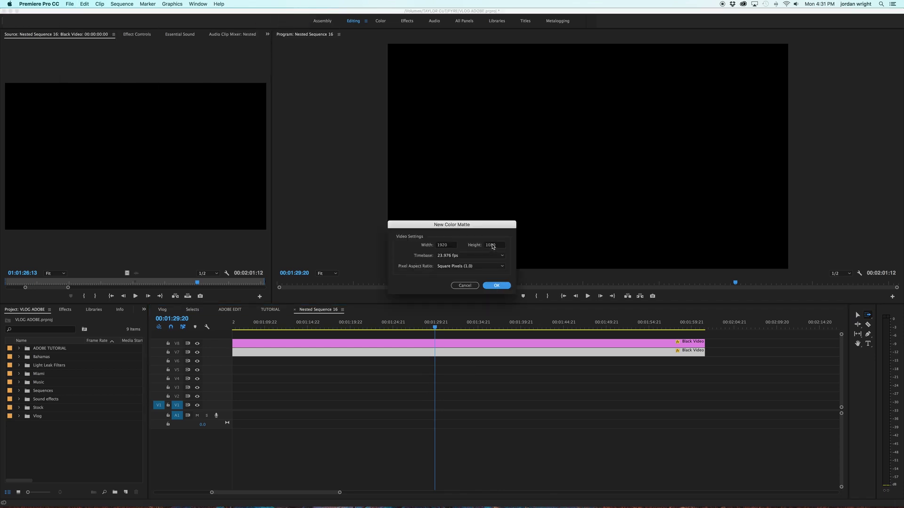
click(503, 286)
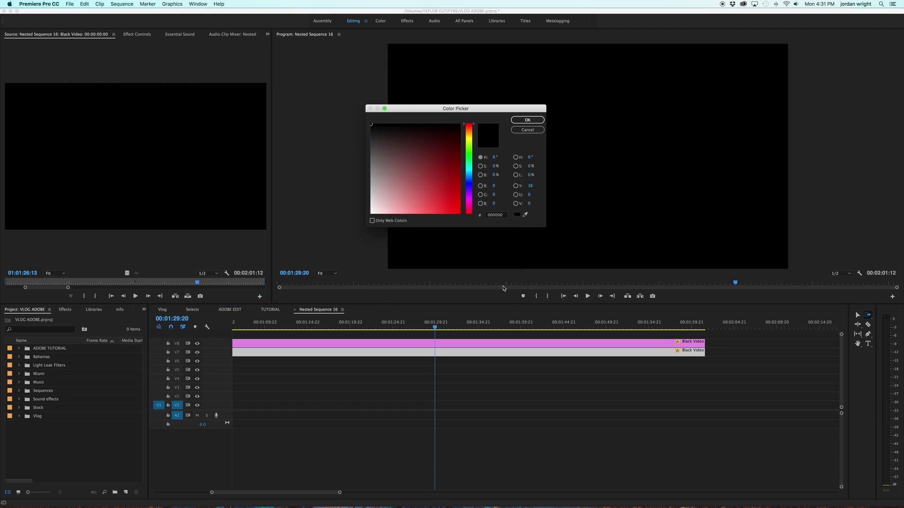
click(460, 126)
click(521, 122)
text(black)
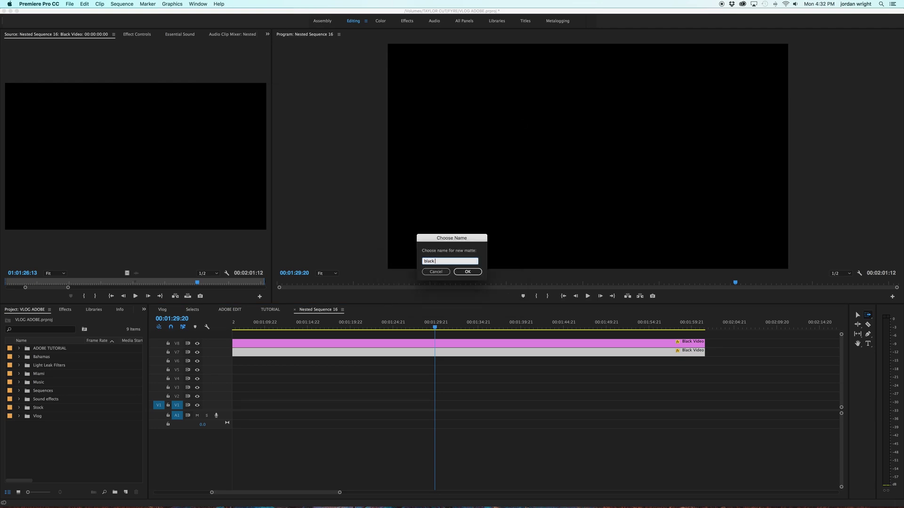
text( video)
key(Return)
Step: Place the black video matte on V7 after the existing layers and paste the copied clip beneath it on V6, with the playhead at 00:02:05:06
drag(476, 372, 725, 354)
click(733, 324)
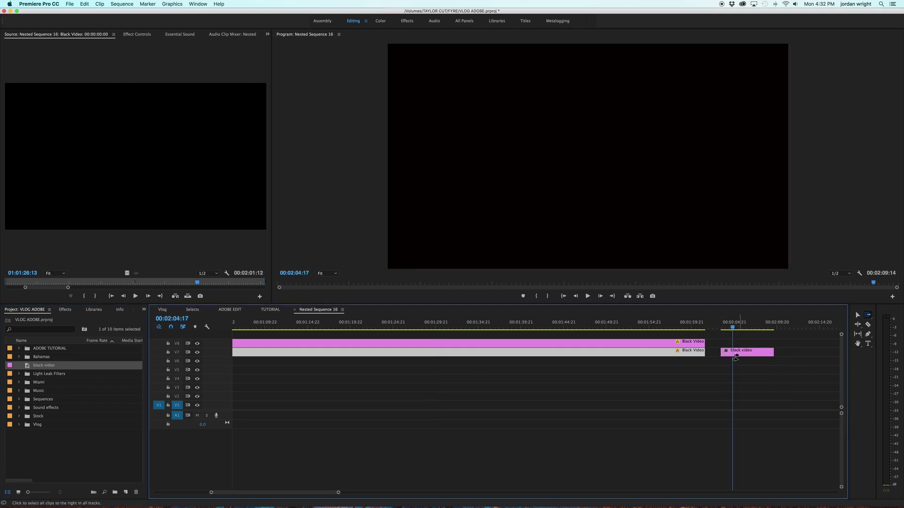
key(super+v)
key(v)
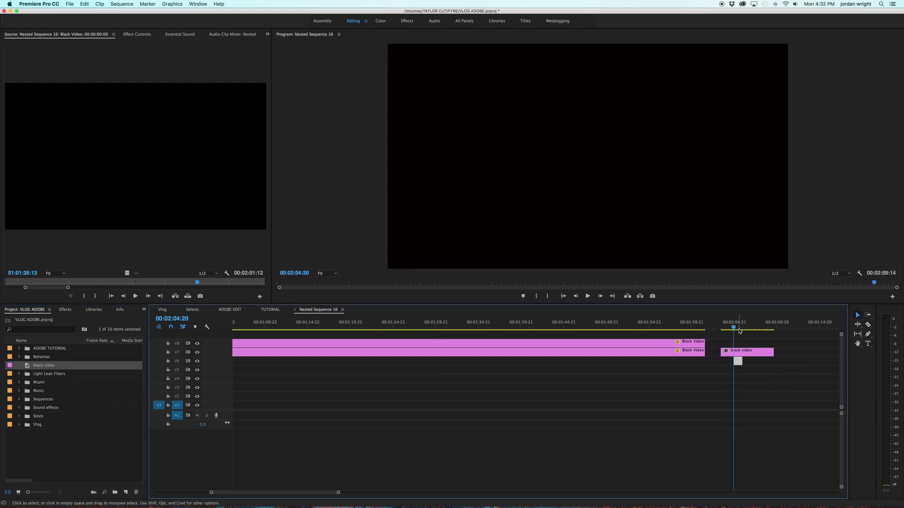
drag(739, 331, 743, 332)
click(741, 361)
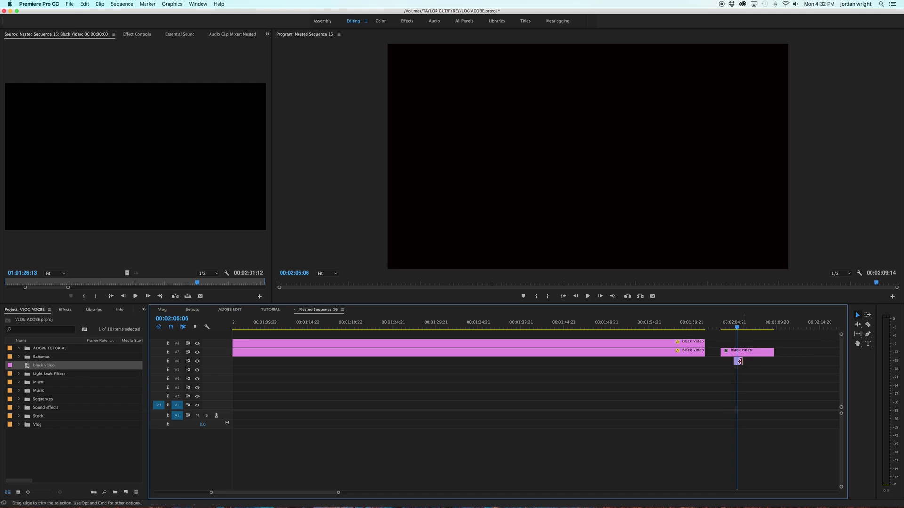
Step: Increase the vertical position value of the black video matte on V7 to shift it down the frame
click(739, 353)
click(137, 35)
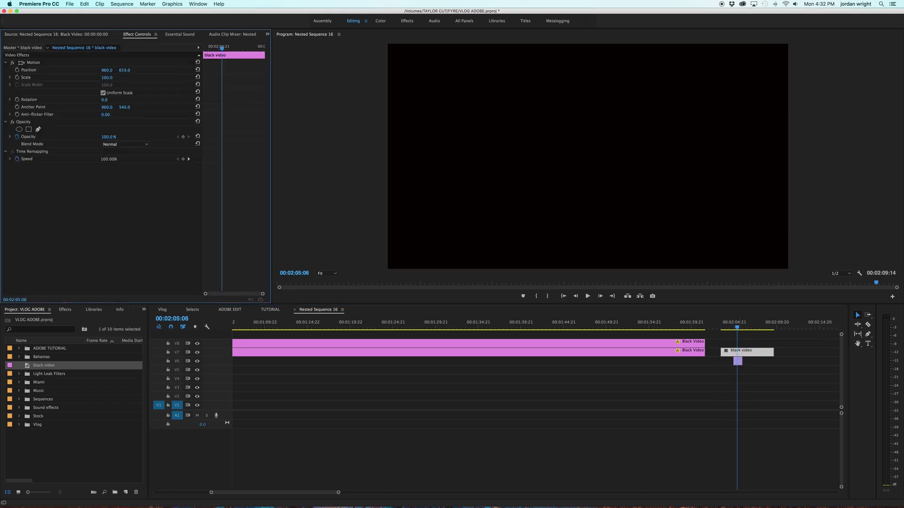
drag(124, 71, 496, 70)
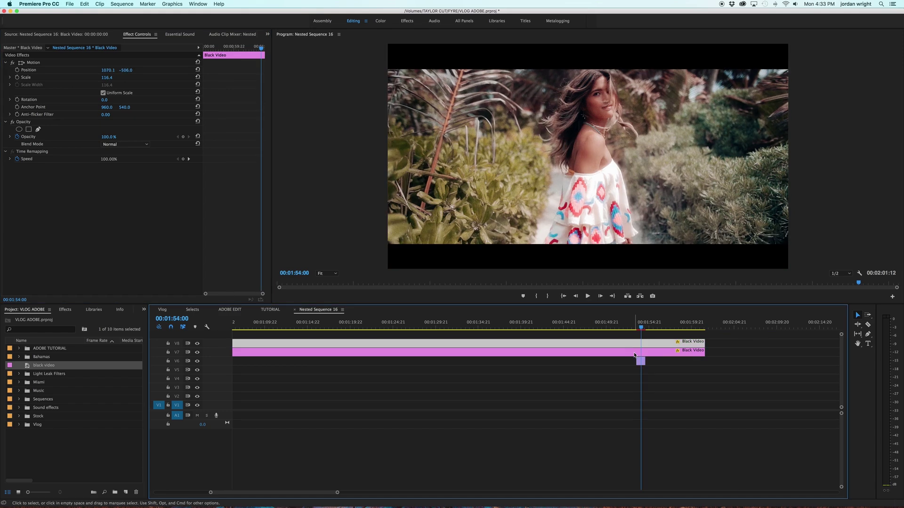
Step: Nest the two full-length Black Video layers on V7 and V8 together under the suggested name, and return to the ADOBE EDIT sequence
click(635, 354)
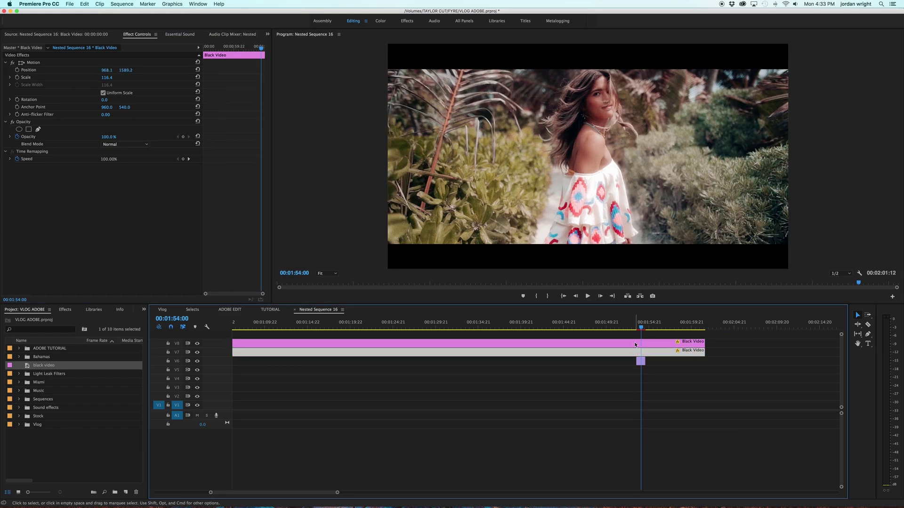
click(635, 345)
click(636, 353)
click(637, 346)
drag(565, 338, 569, 356)
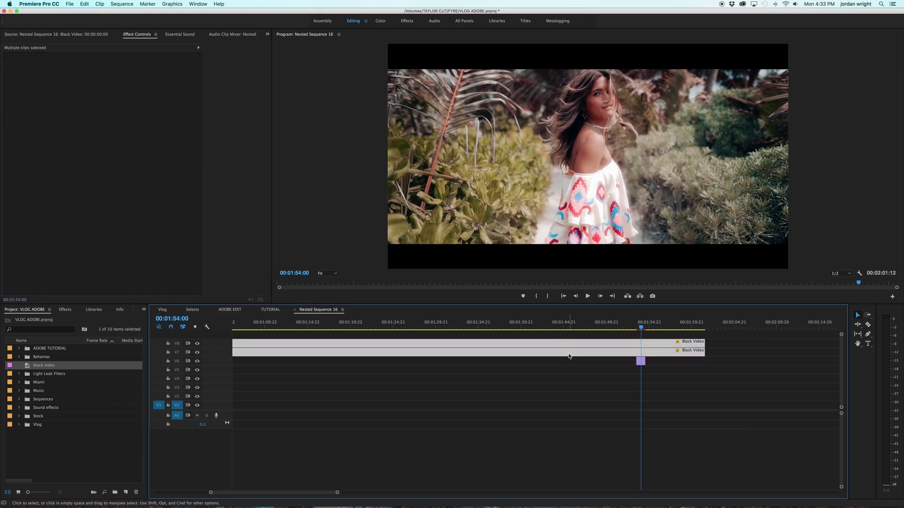
right_click(569, 355)
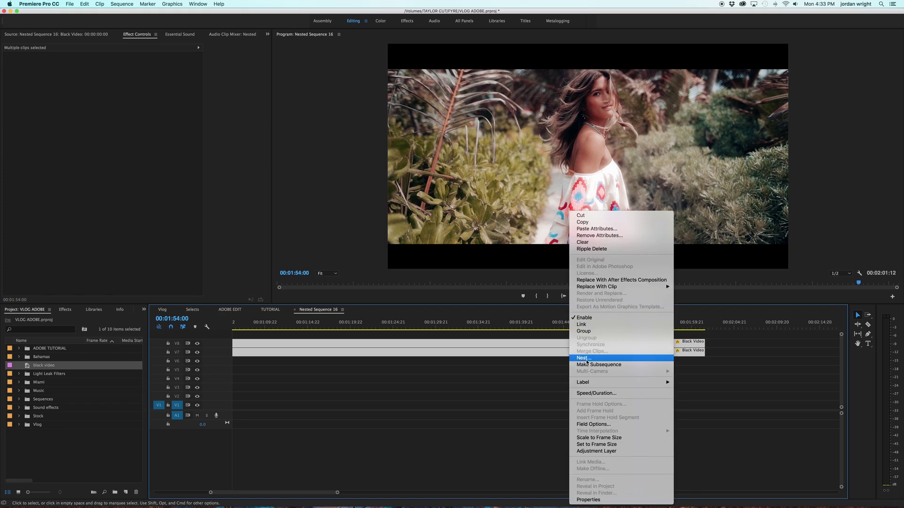
click(584, 358)
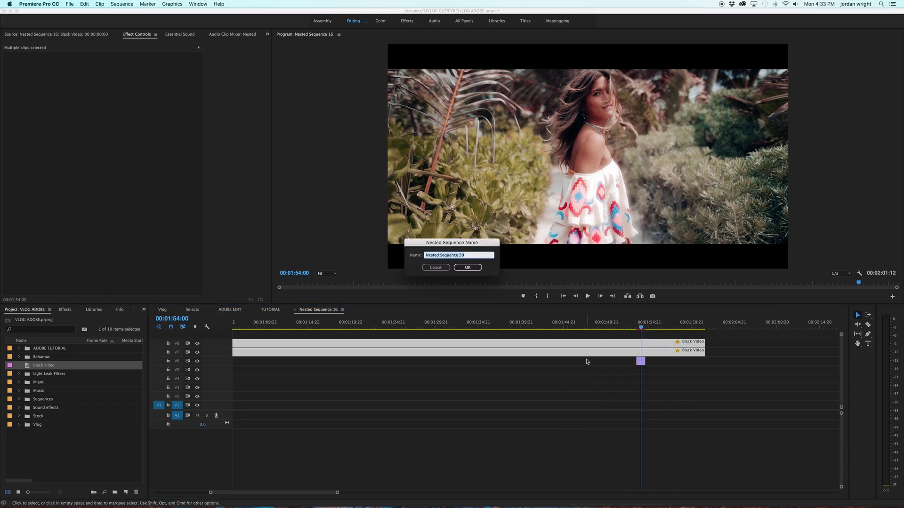
click(470, 265)
click(230, 310)
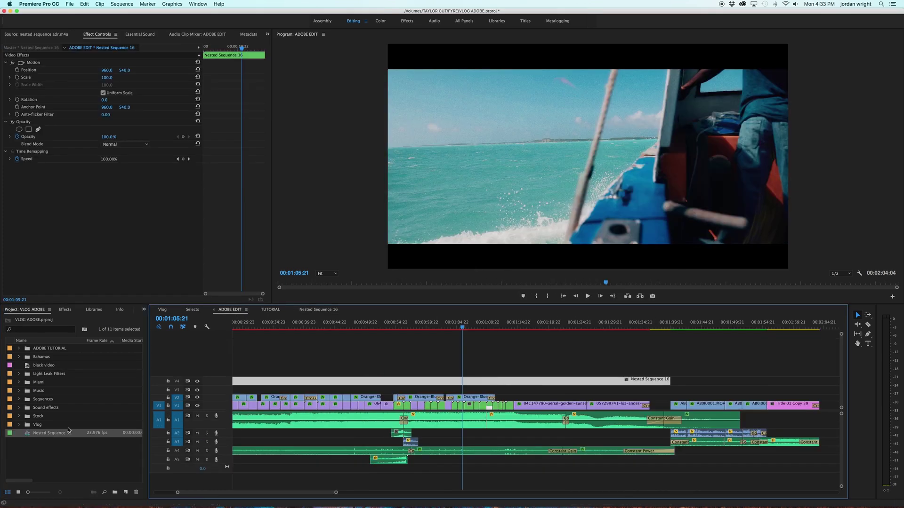